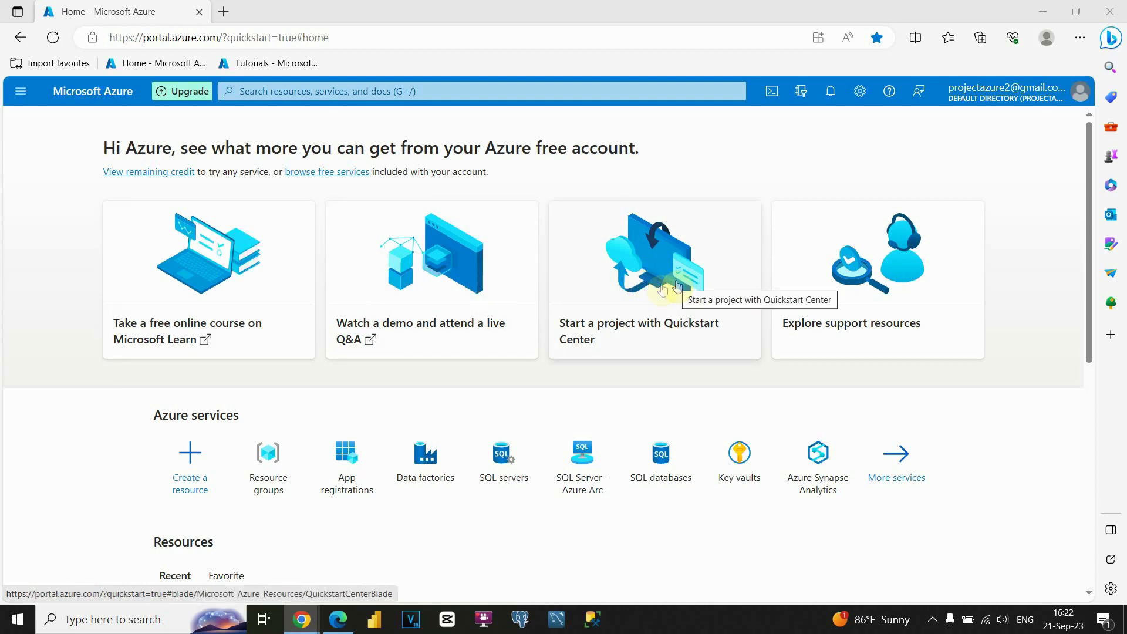
- Look over the portal home page, including Azure services, recent and favorite resources, navigation links and tools
scroll(426, 335, "down", 1)
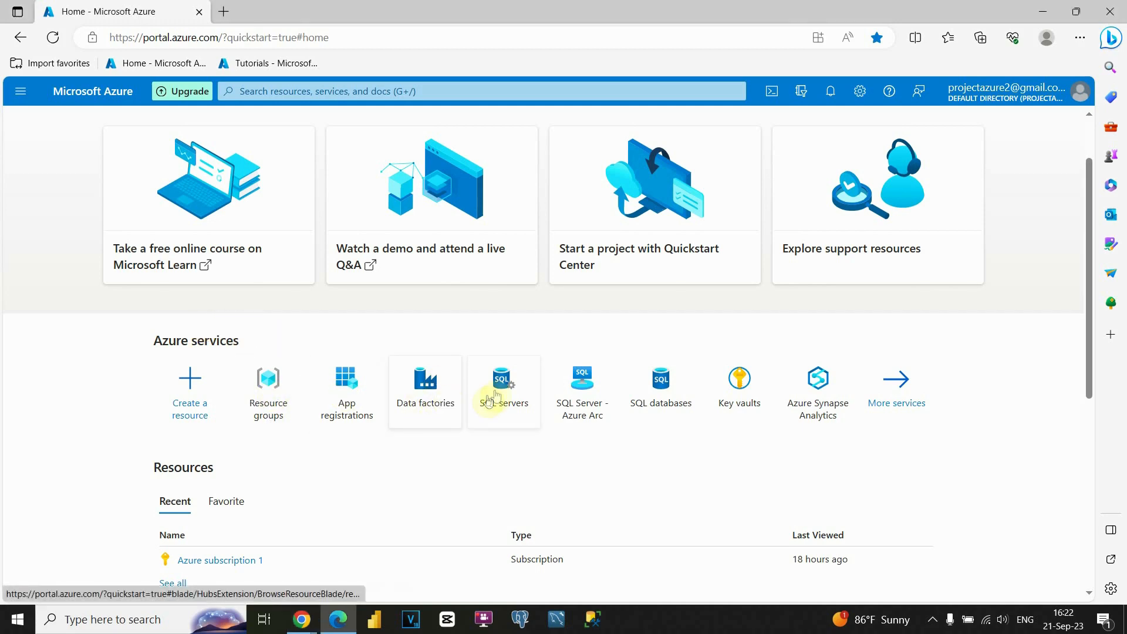
scroll(518, 320, "down", 2)
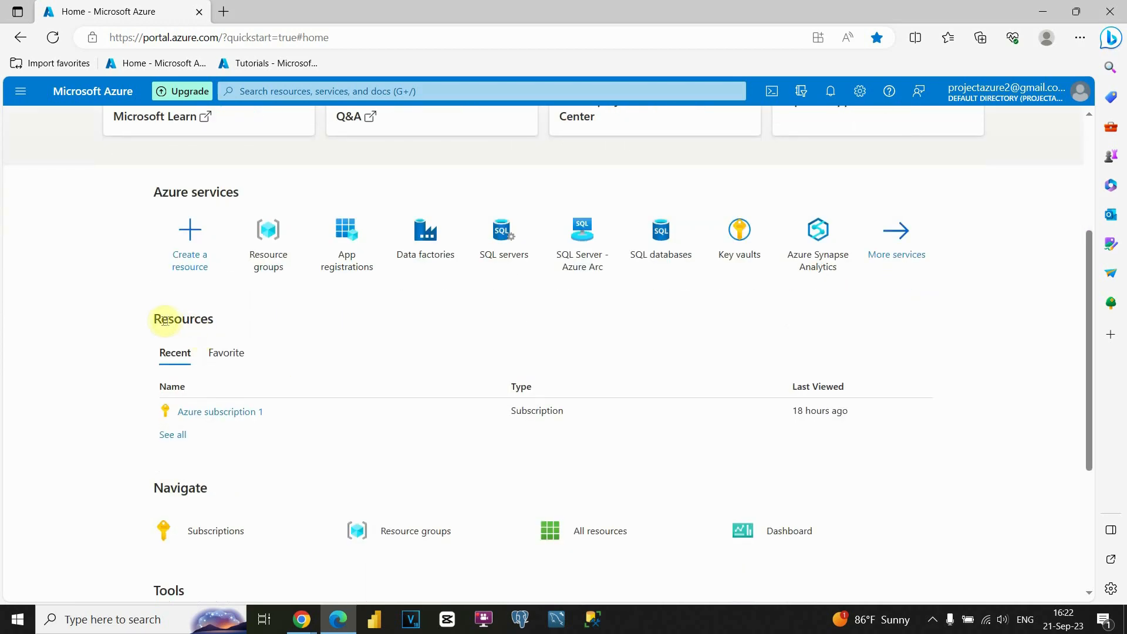
double_click(188, 317)
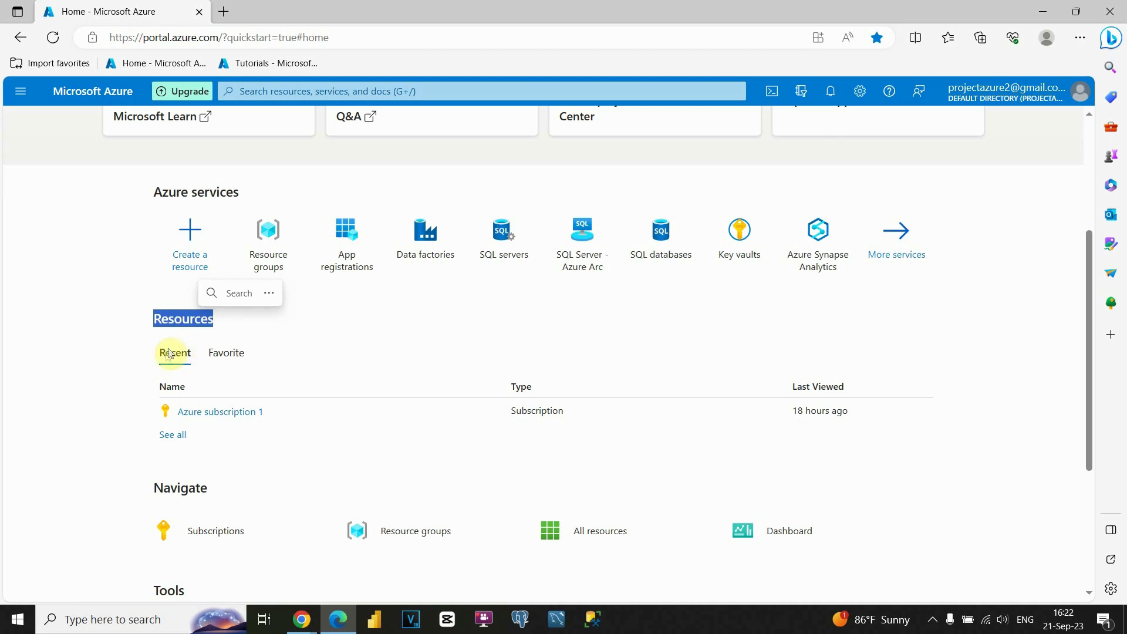
left_click(218, 352)
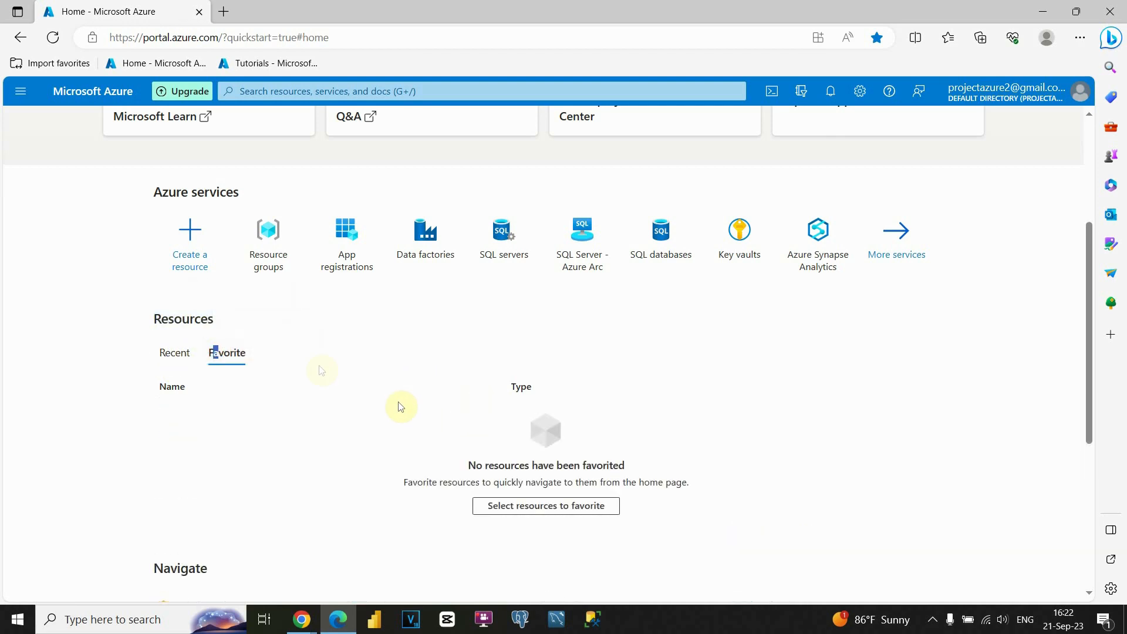
left_click(176, 358)
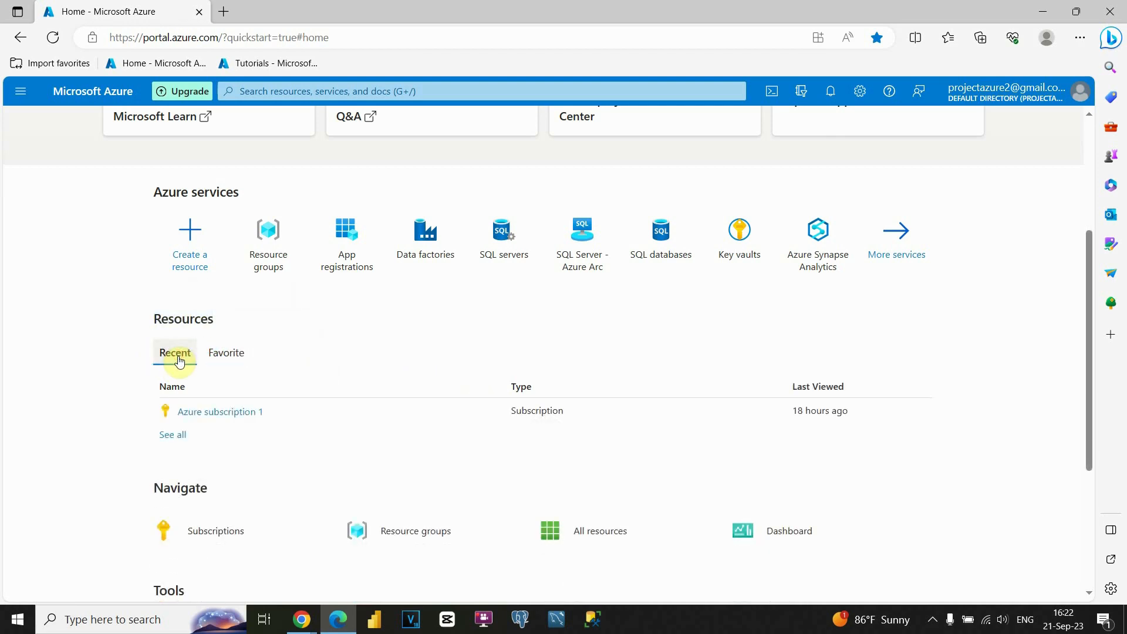
scroll(144, 390, "down", 2)
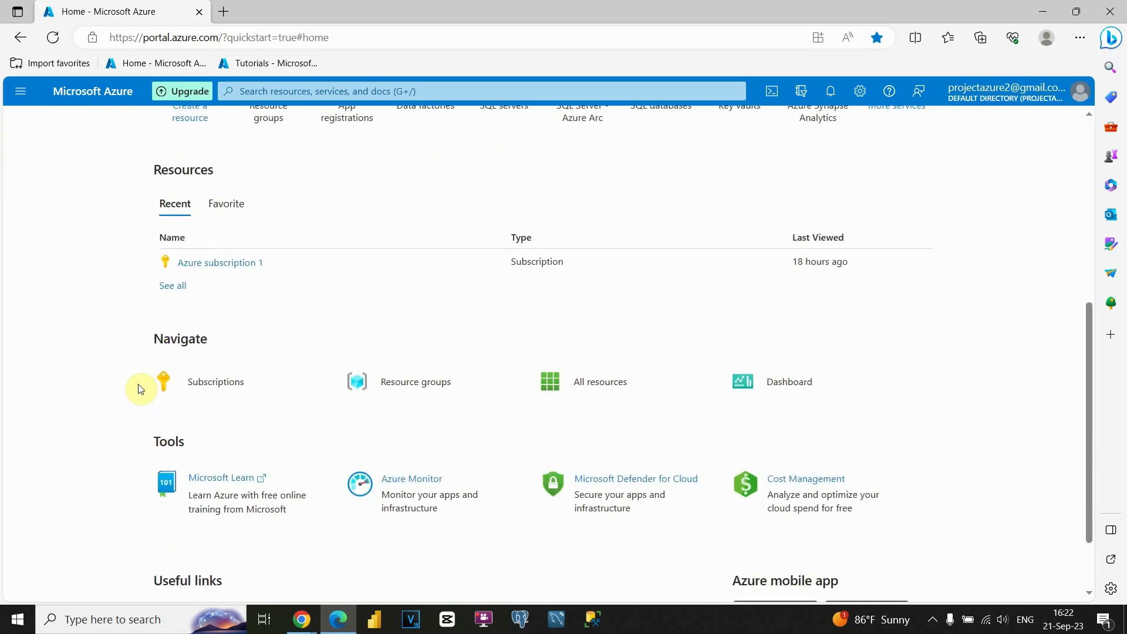
scroll(141, 388, "down", 2)
scroll(339, 402, "up", 5)
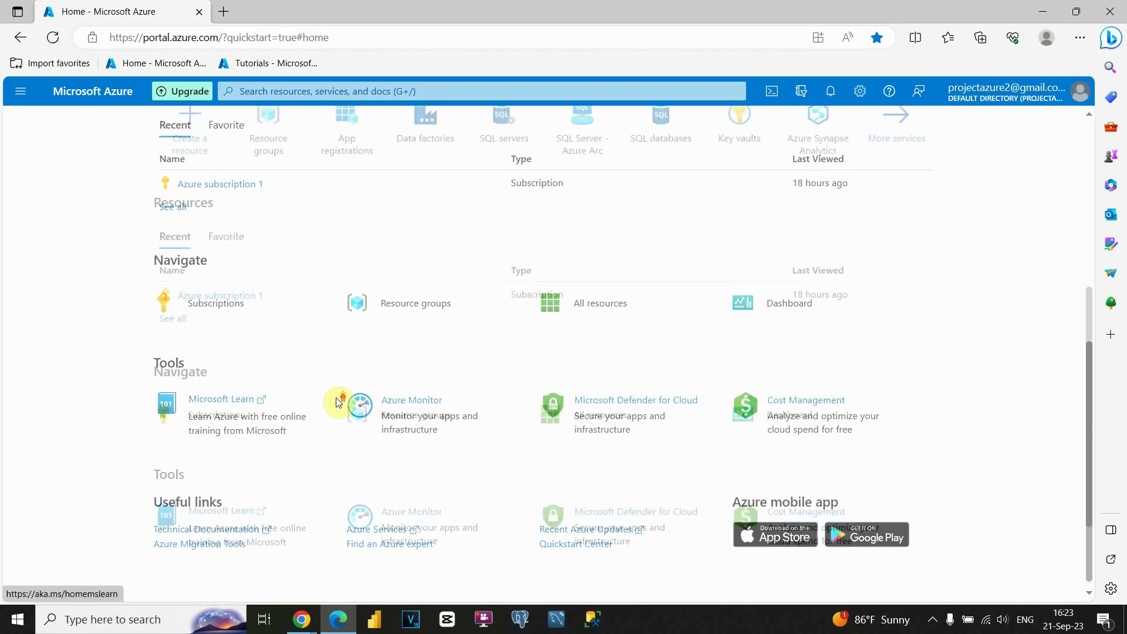
scroll(339, 402, "up", 3)
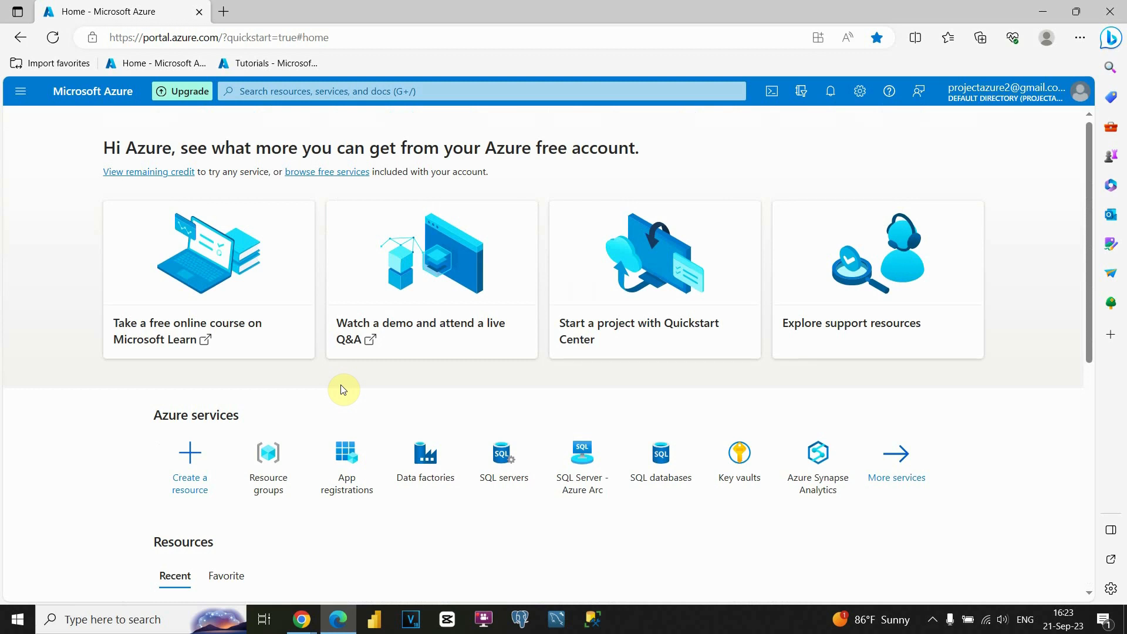
- Examine the favorite services in the portal's main menu, including the Virtual machines summary
left_click(23, 92)
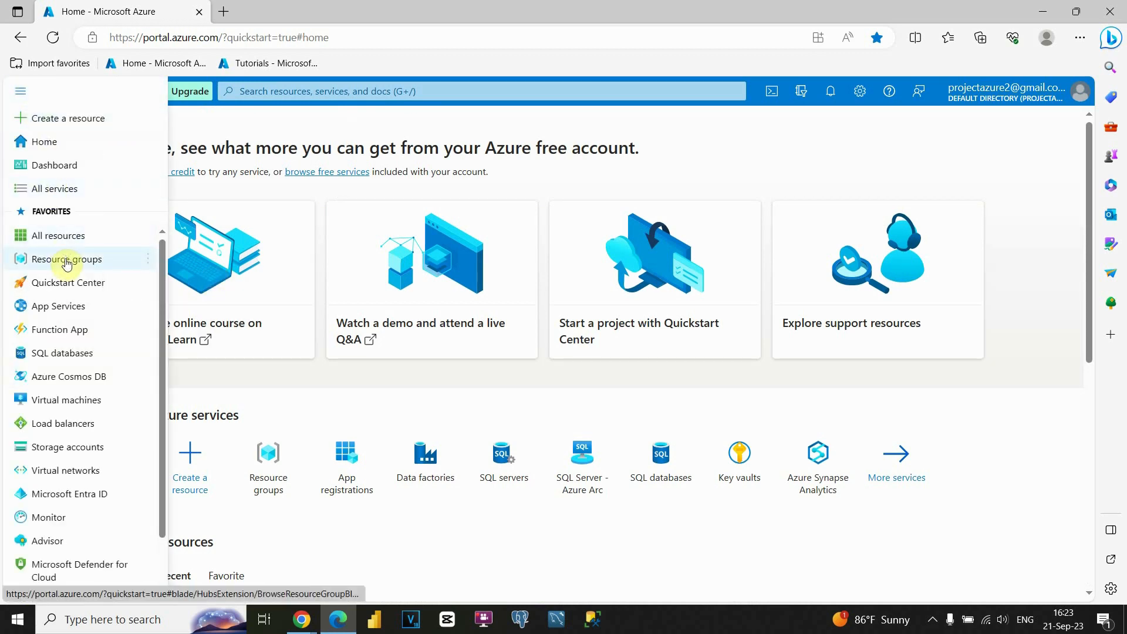
mouse_move(66, 264)
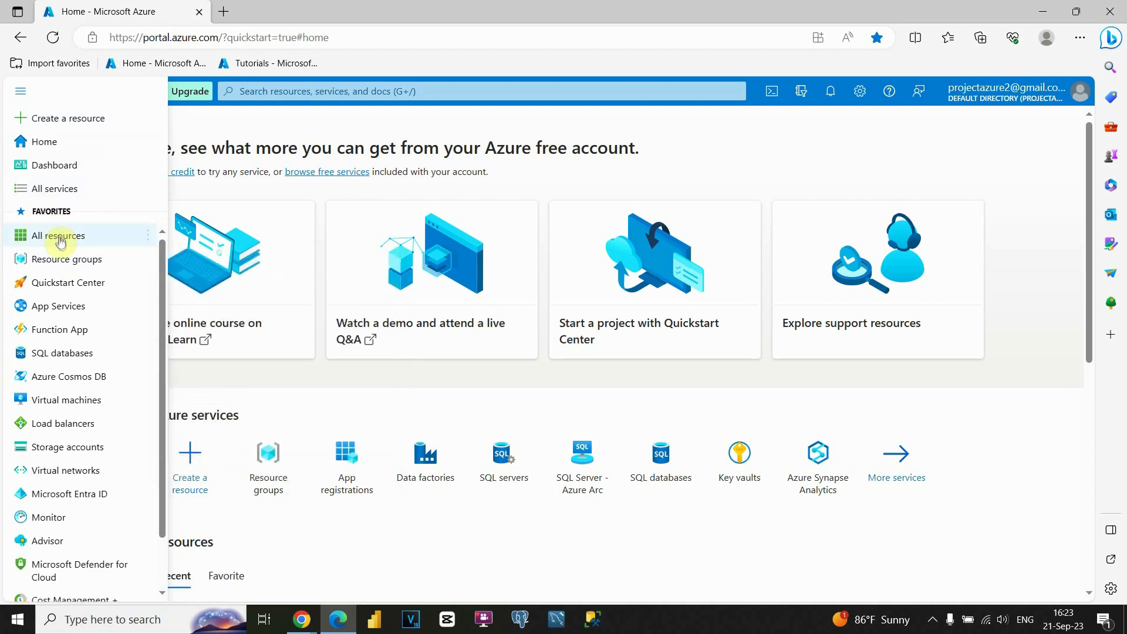
scroll(67, 331, "down", 1)
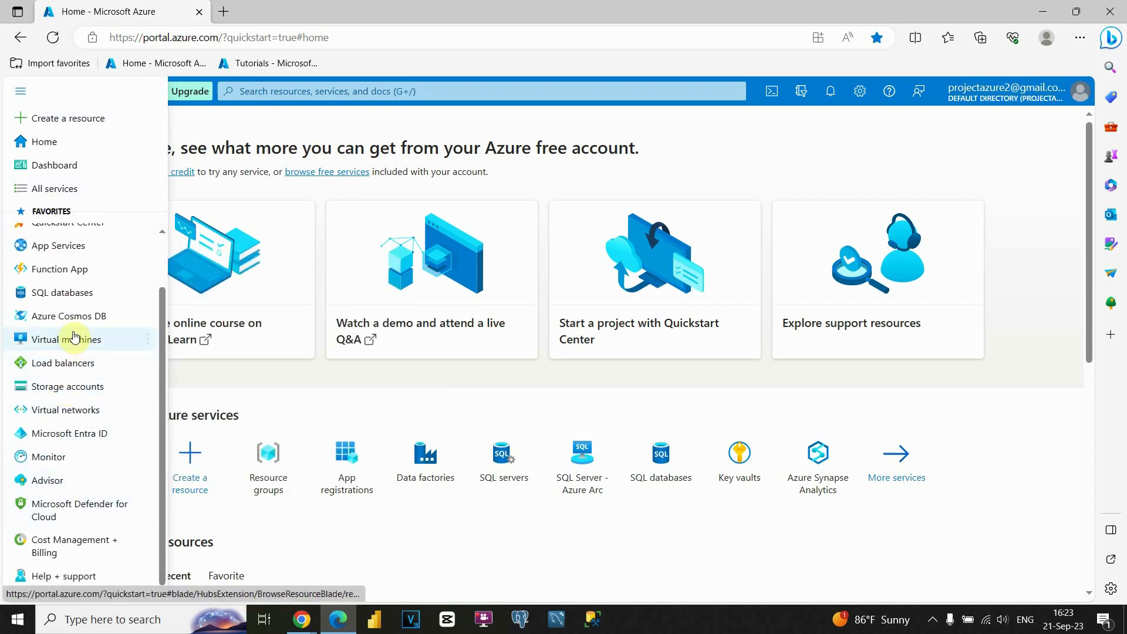
mouse_move(73, 335)
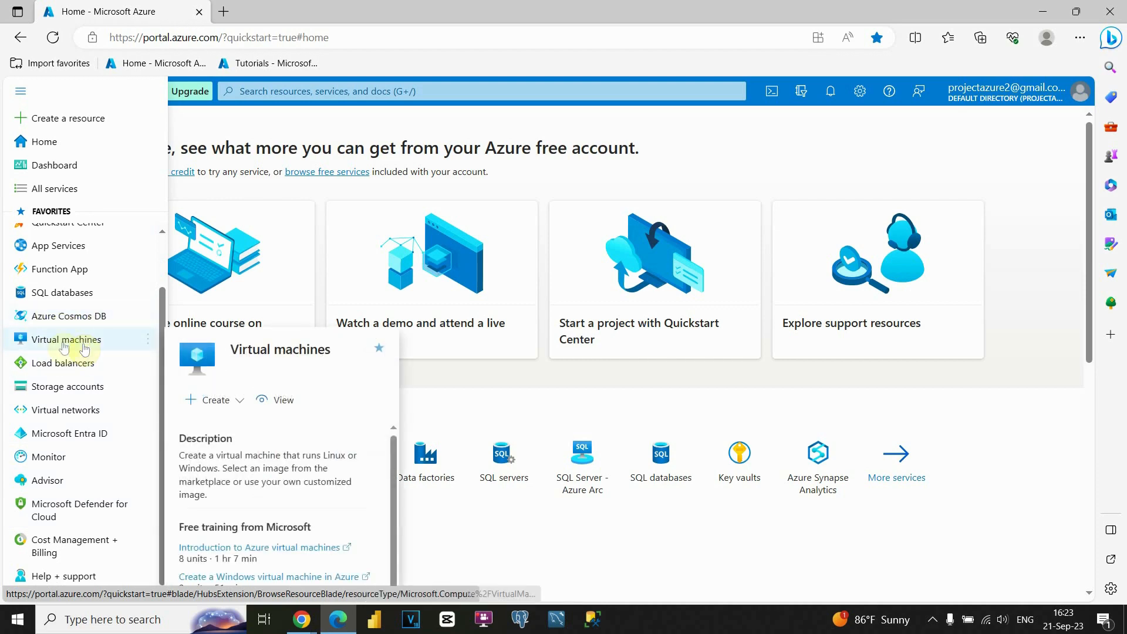
scroll(66, 343, "up", 1)
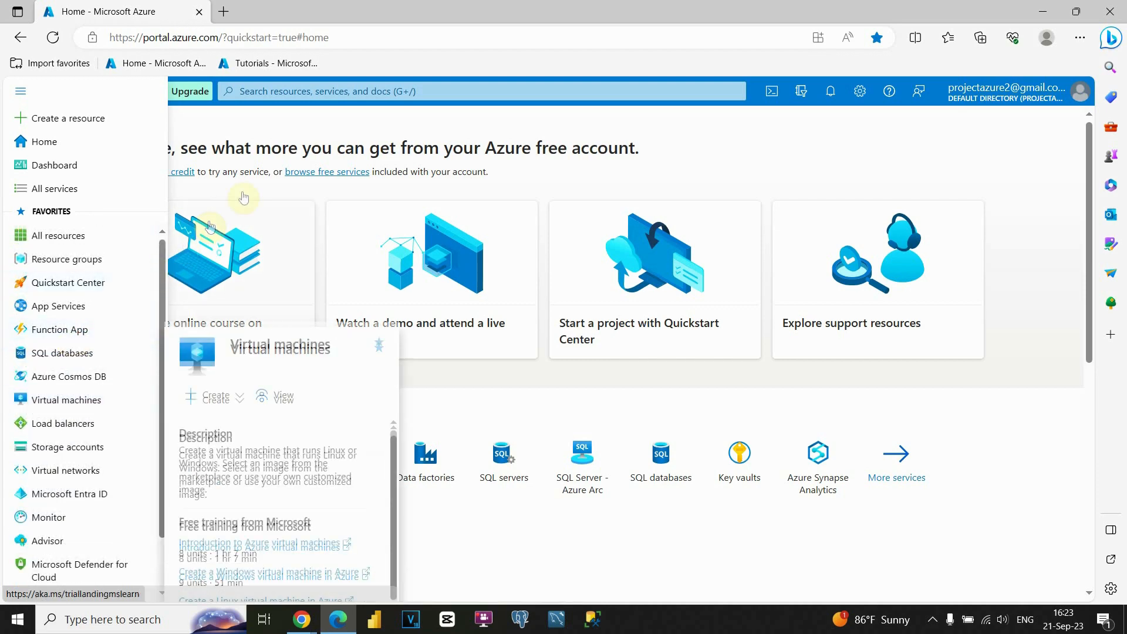
- Search the portal for "storage", view the Storage accounts service, and return to the home page
left_click(310, 91)
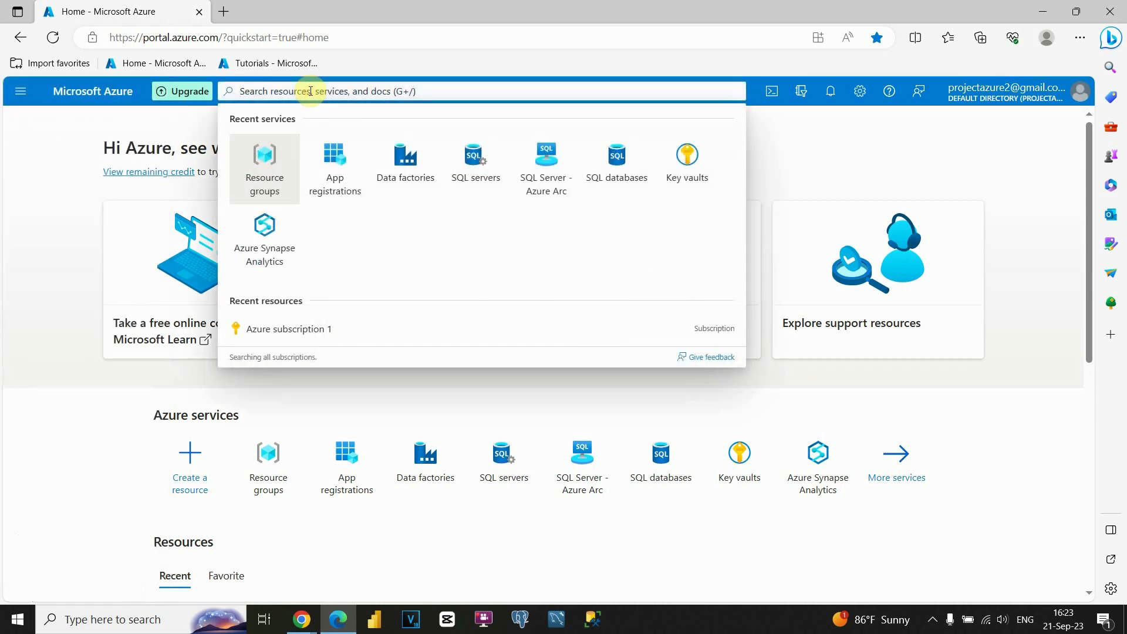
type("storage")
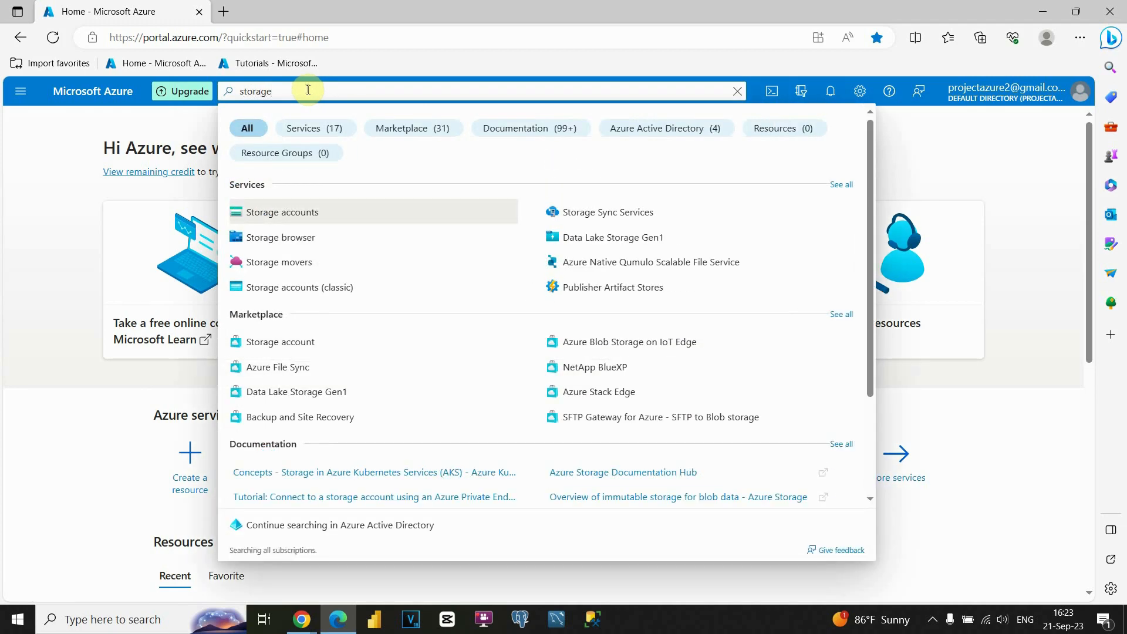
left_click(298, 214)
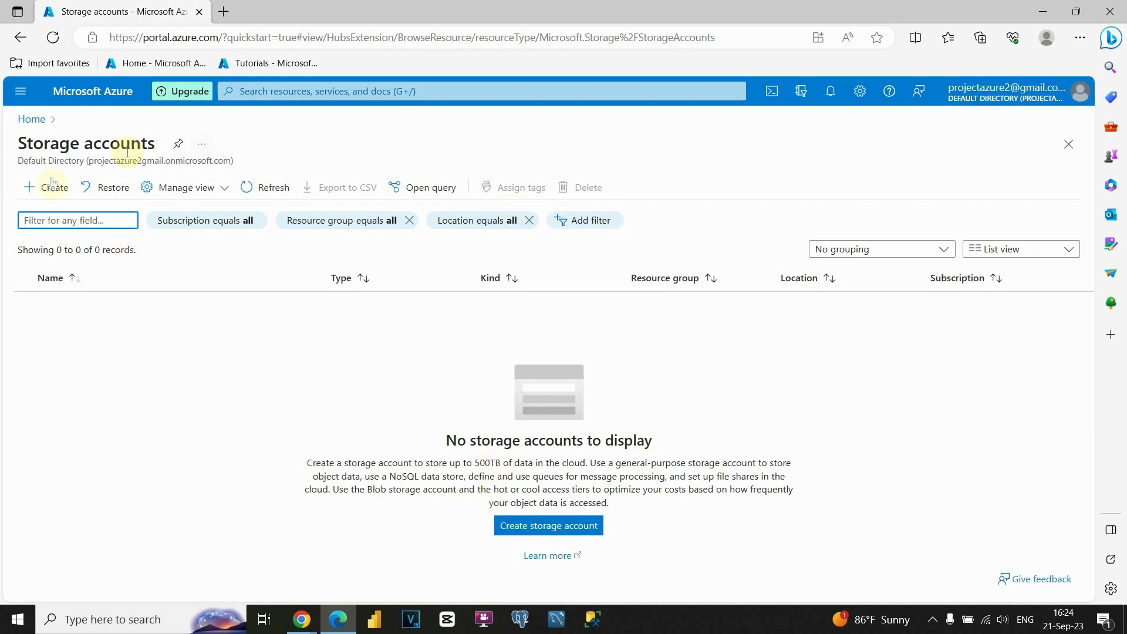
left_click(30, 119)
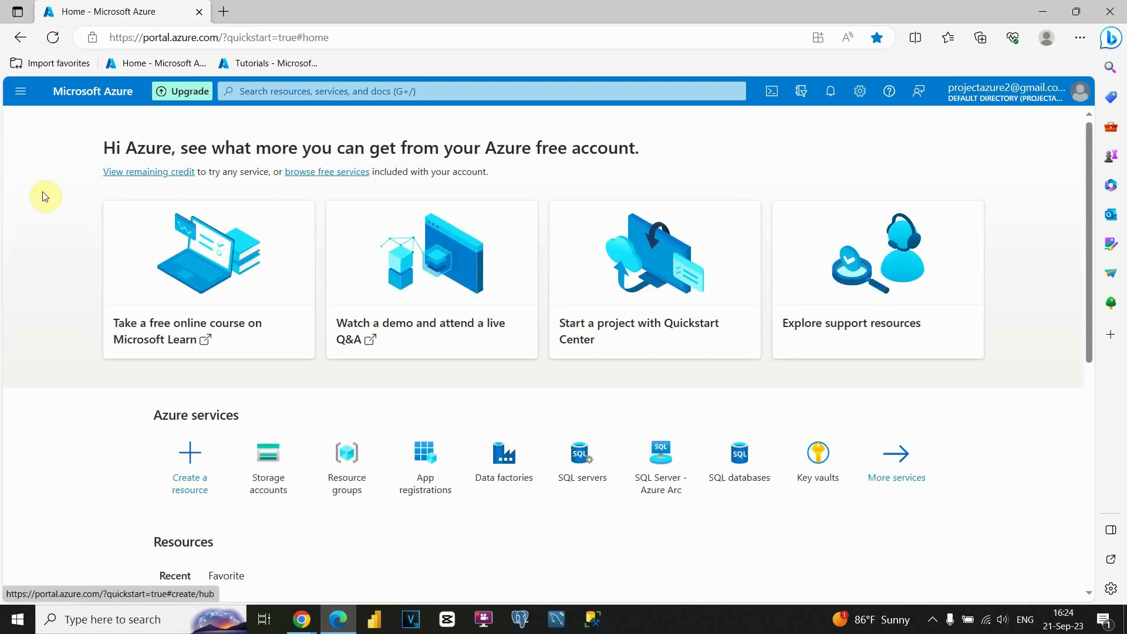
- Start creating a resource from the home page and search the marketplace for "resource group"
scroll(44, 197, "down", 2)
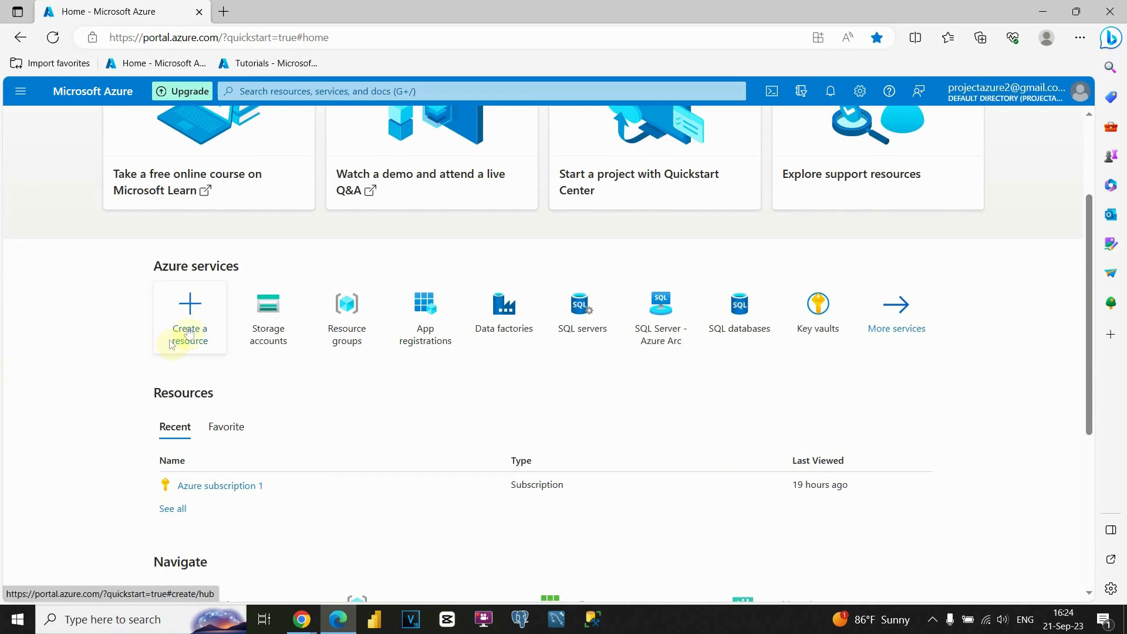
left_click(192, 318)
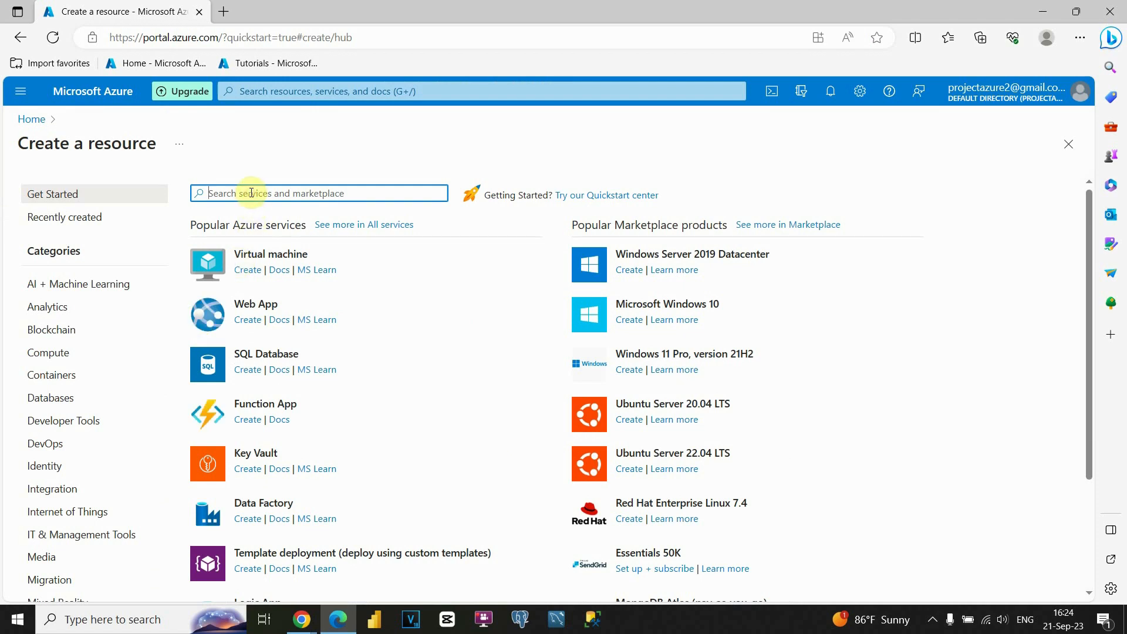
type("43")
key("BackSpace")
key("BackSpace")
type("resource")
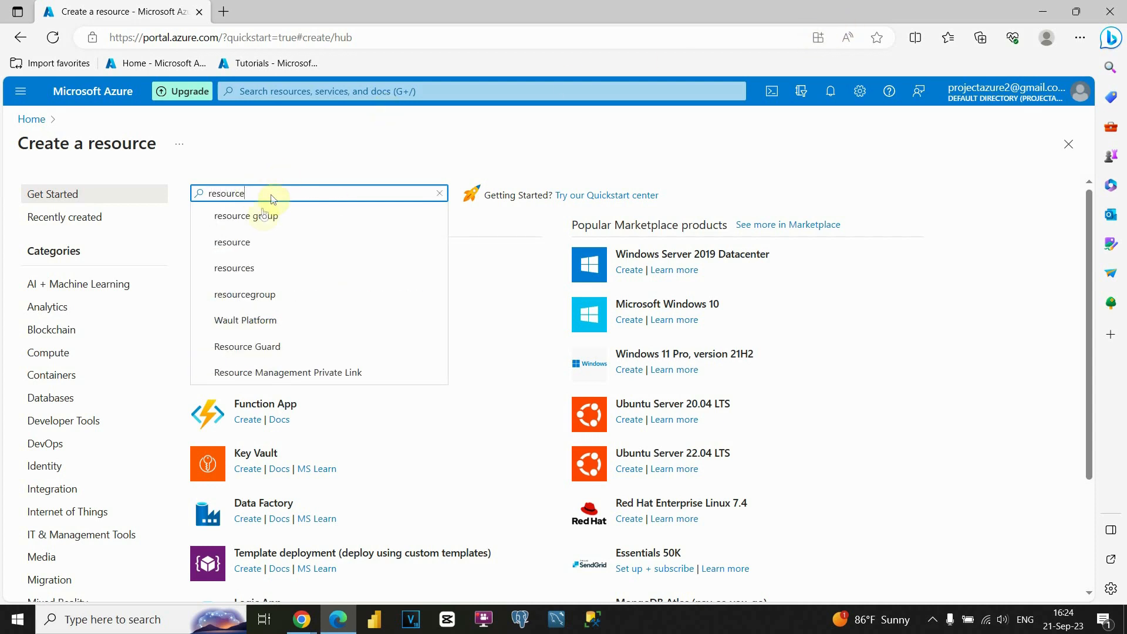
left_click(255, 216)
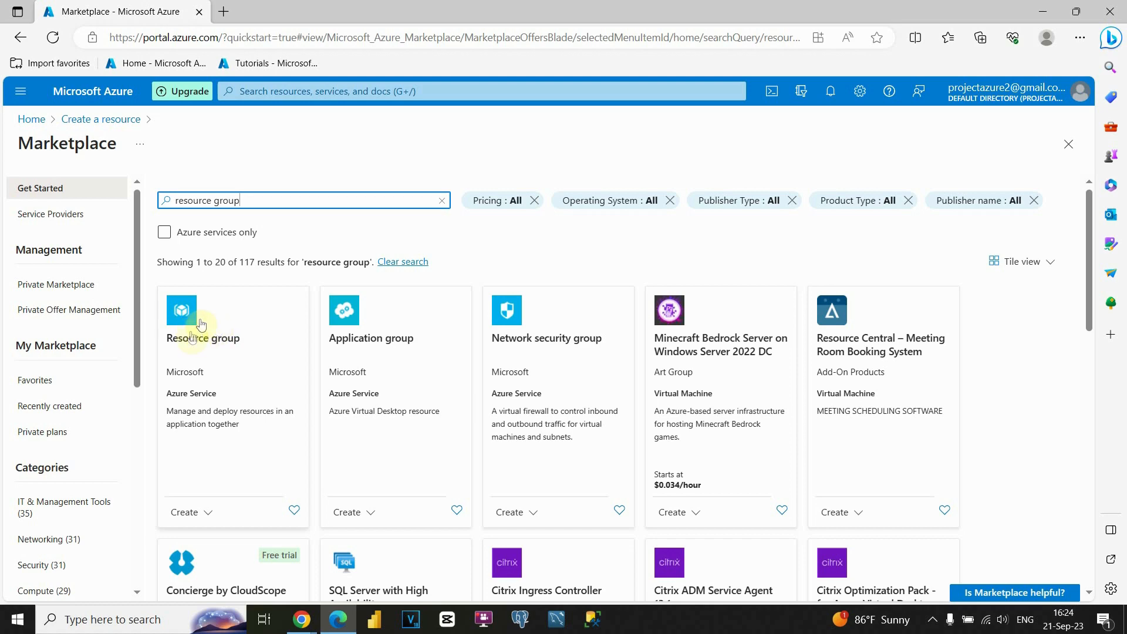
- Go to the Resource groups service and start creating a new resource group
left_click(307, 93)
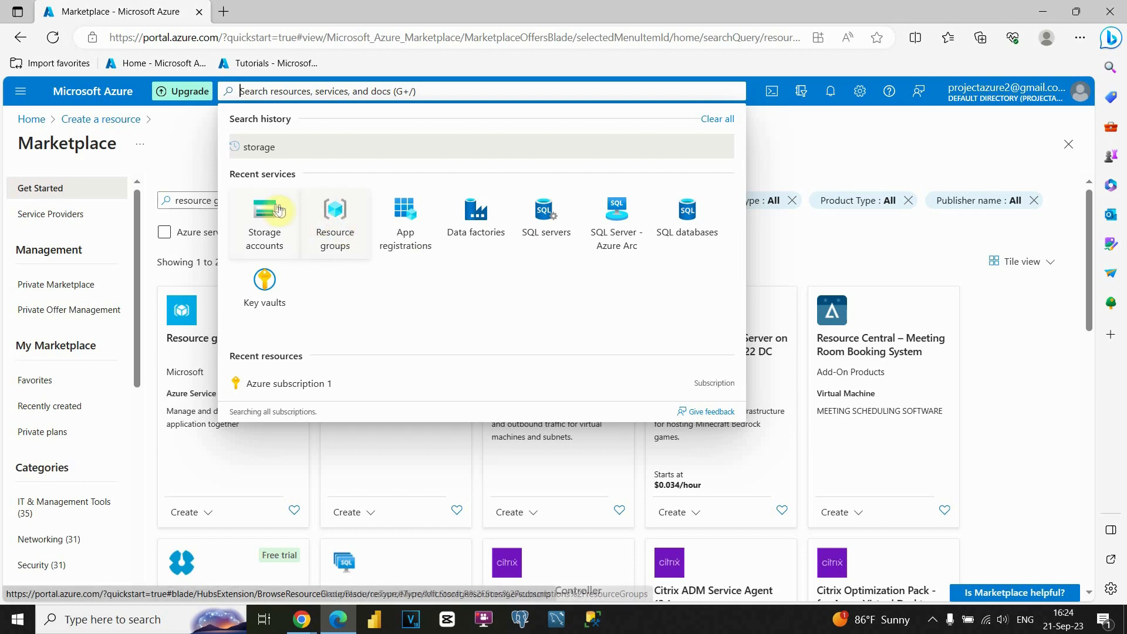
left_click(339, 228)
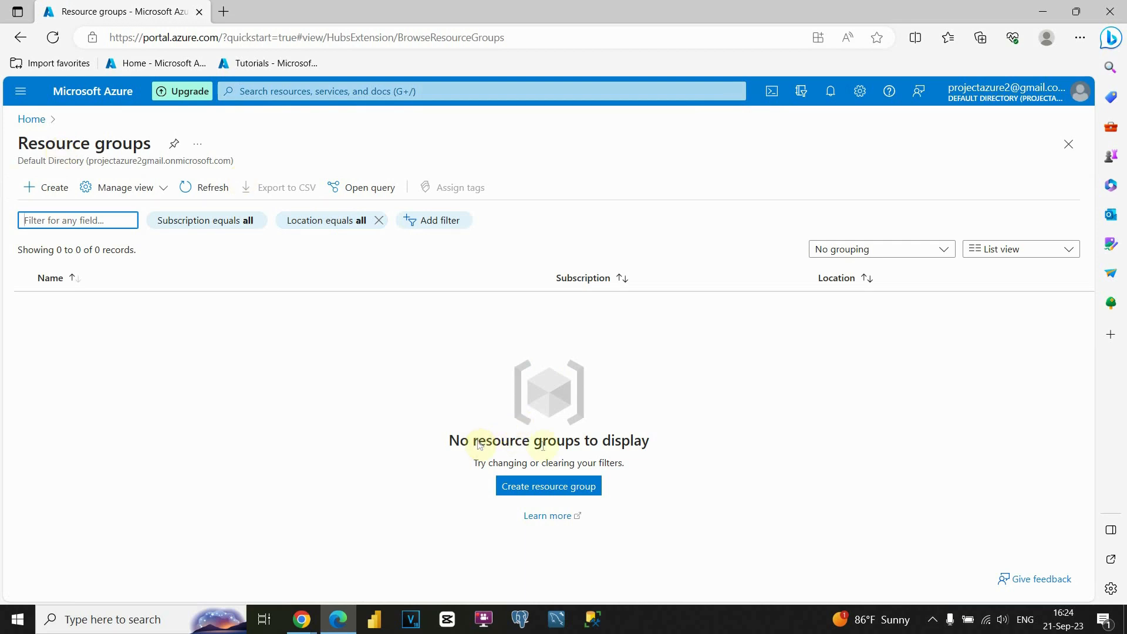
left_click_drag(452, 437, 617, 451)
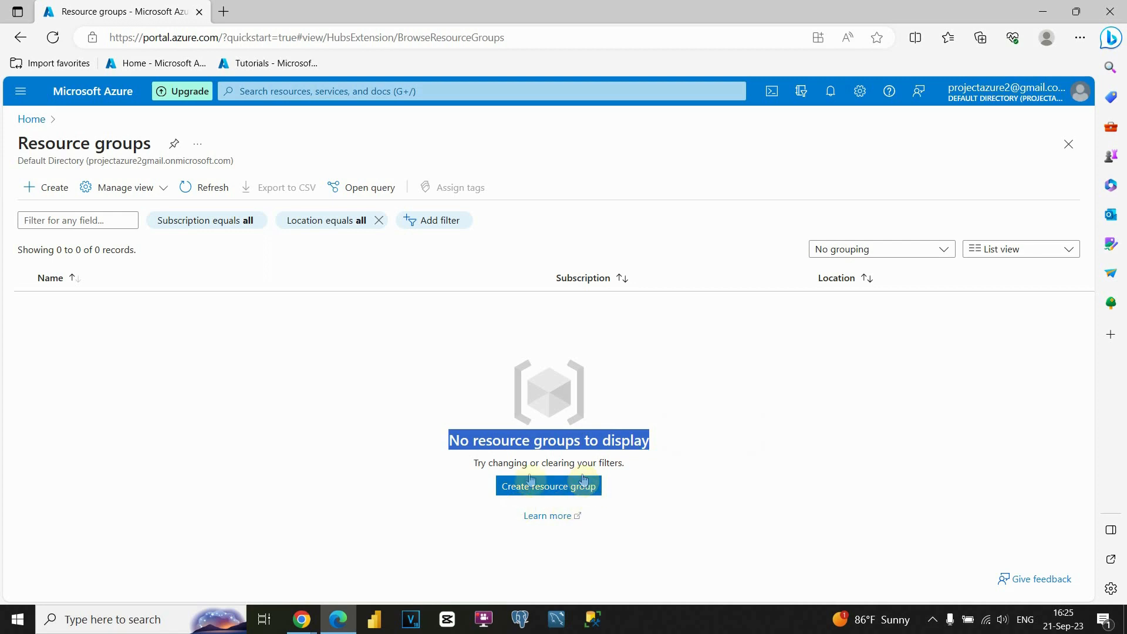
left_click(546, 487)
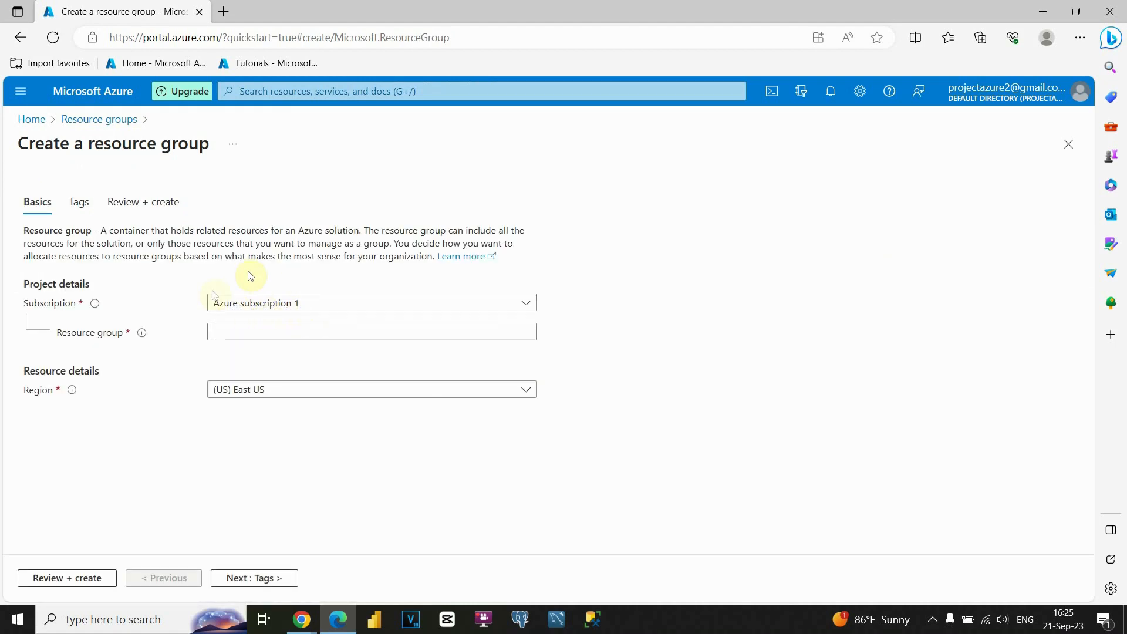
- Select Azure subscription 1 for the new resource group and name the group endtoendproject
left_click(328, 304)
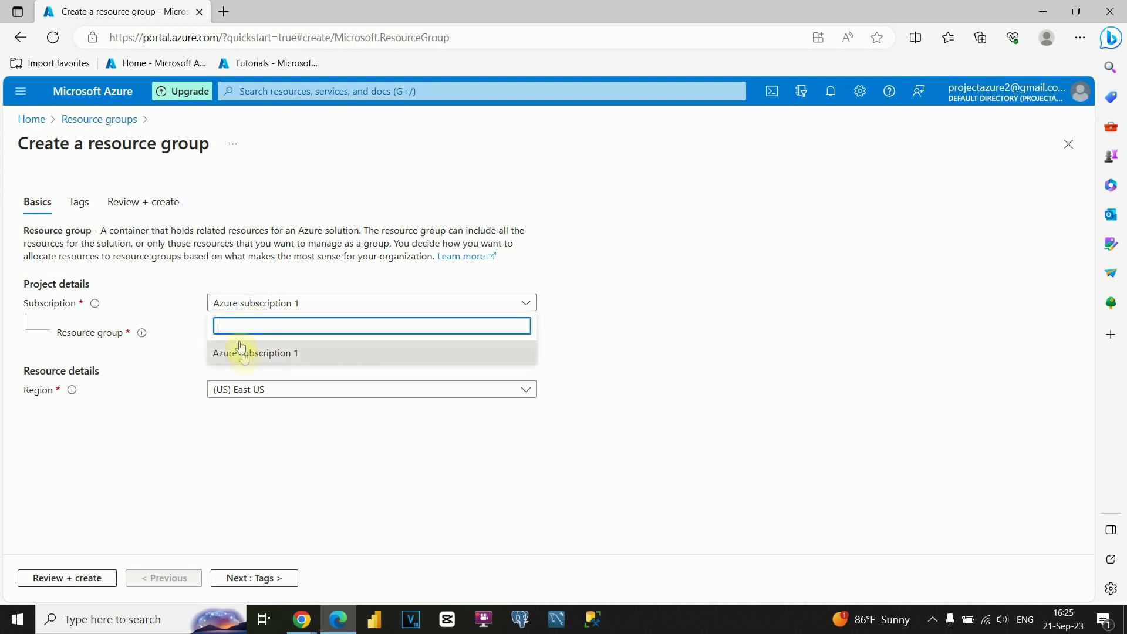
left_click(278, 352)
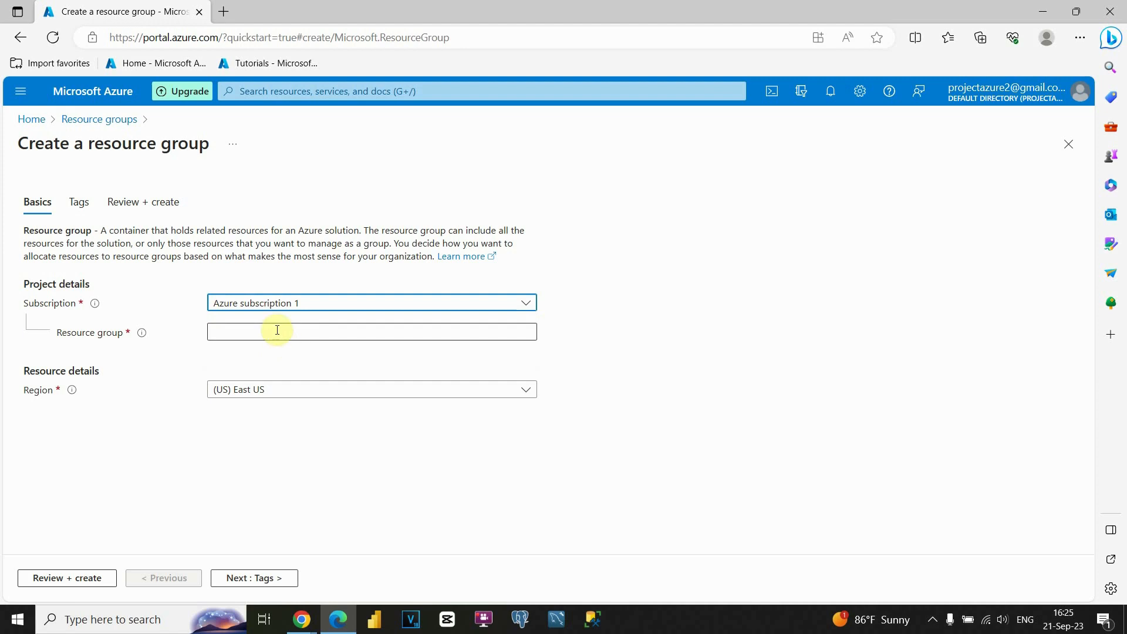
left_click(243, 327)
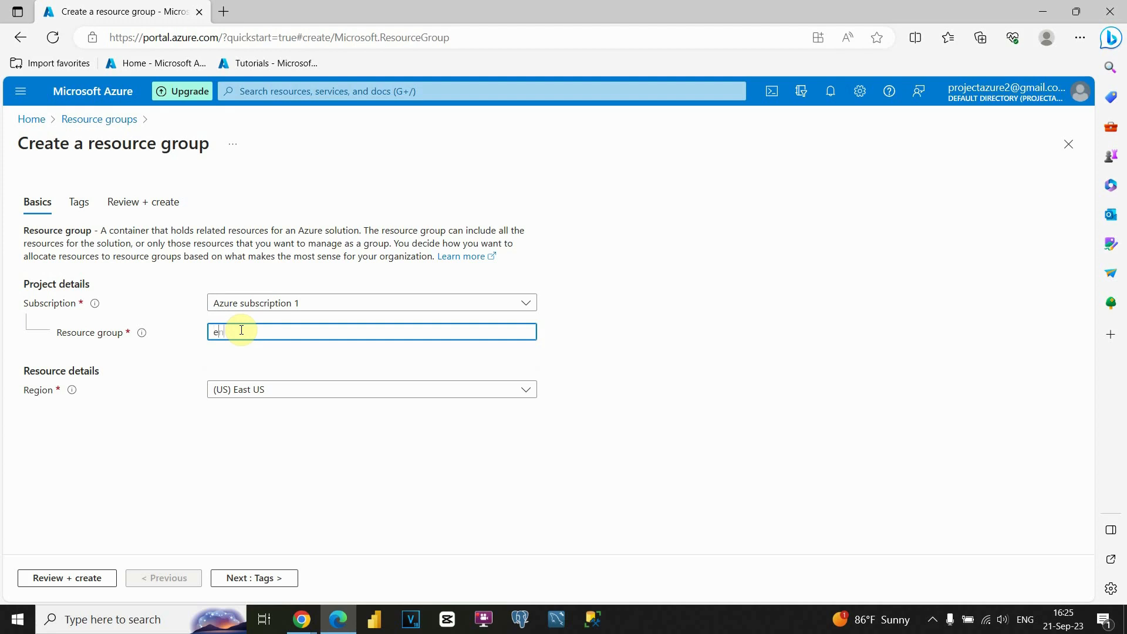
type("end")
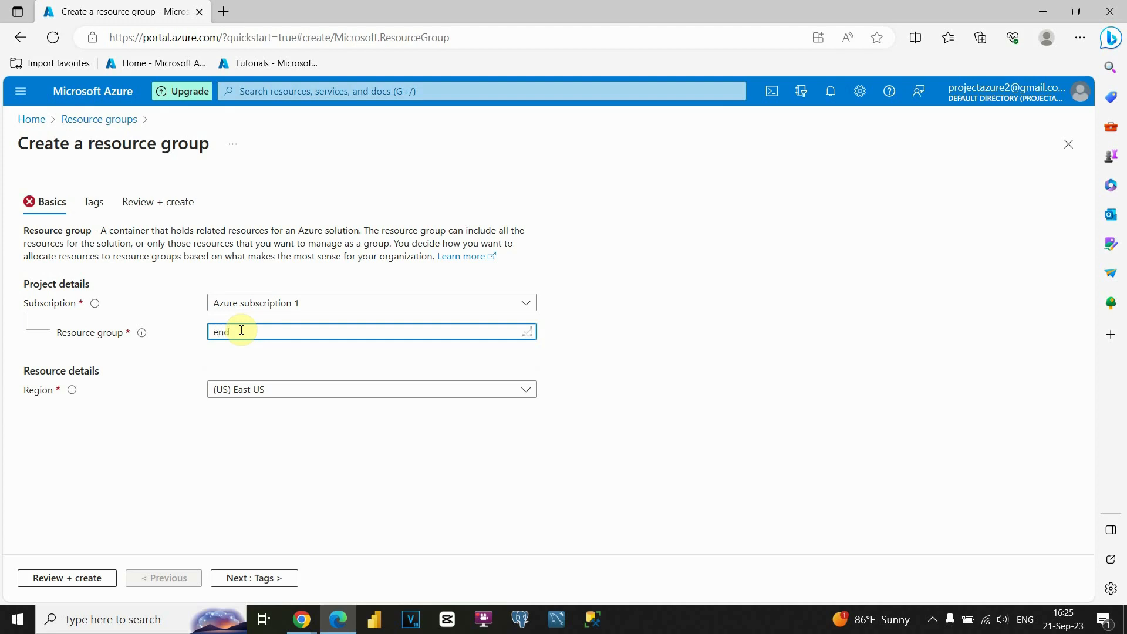
type("toendproject")
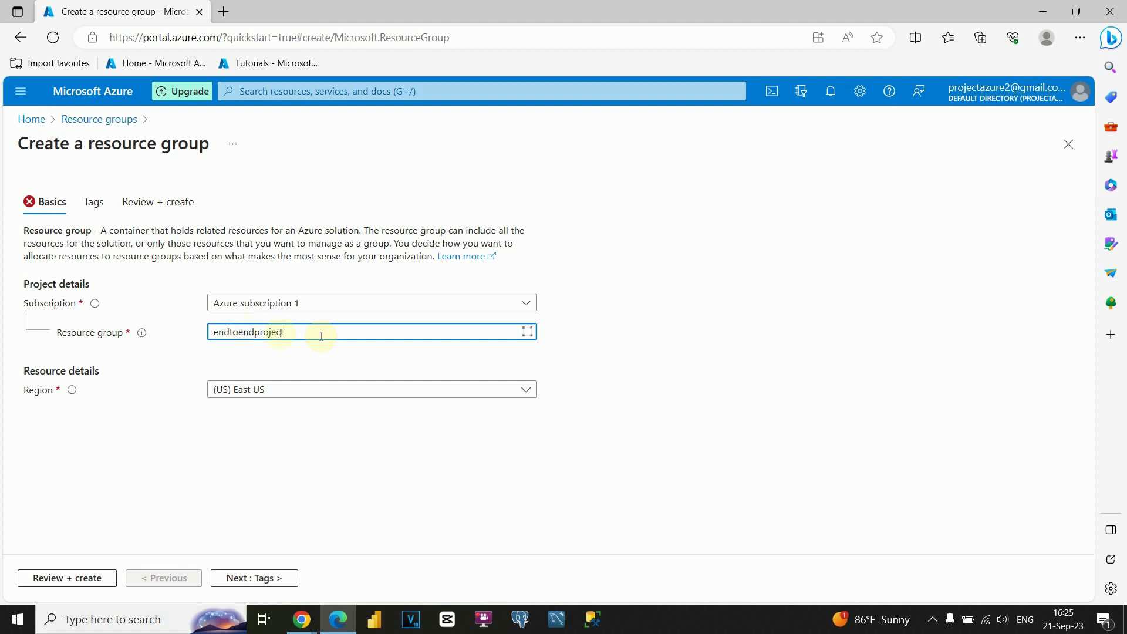
left_click(203, 370)
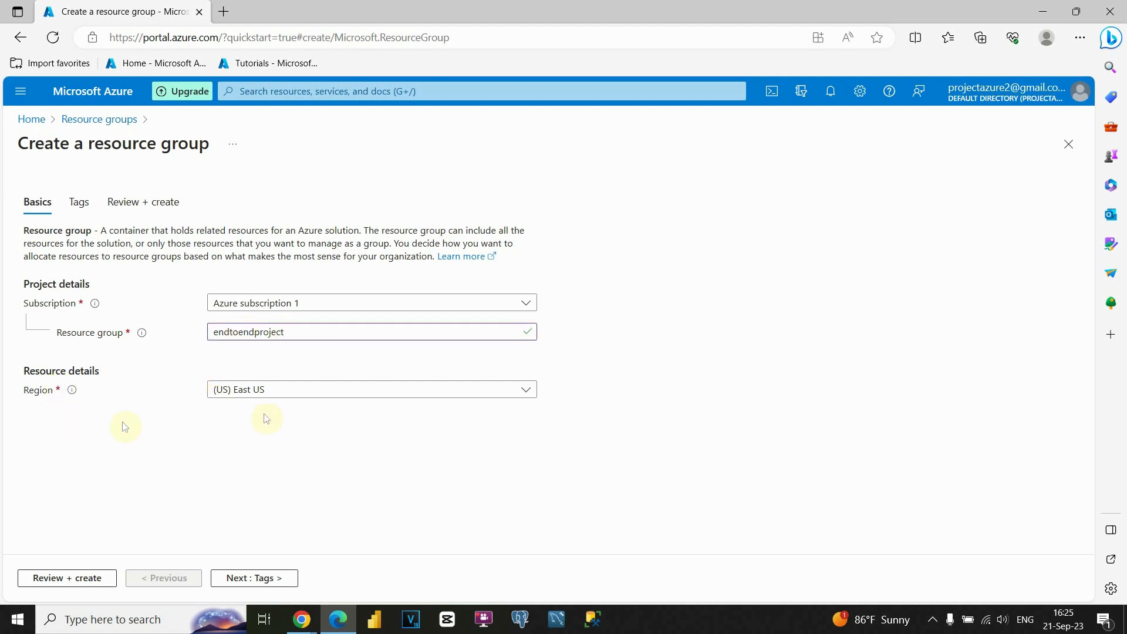
- Set the resource group's region to (Asia Pacific) Australia East and proceed to its tags
left_click(302, 390)
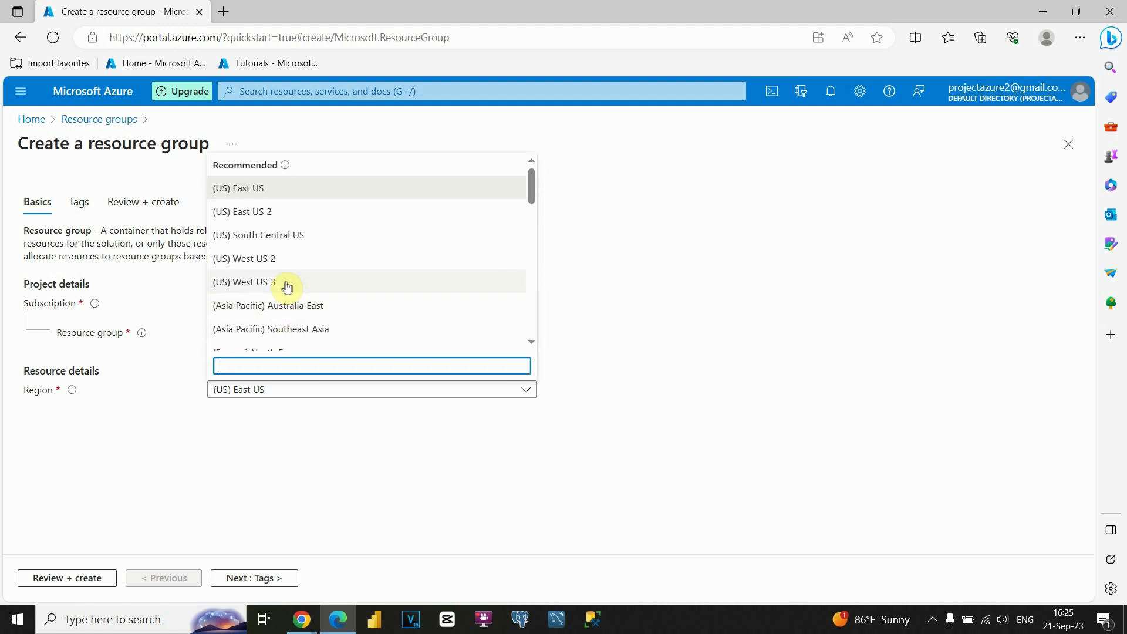
scroll(289, 287, "down", 1)
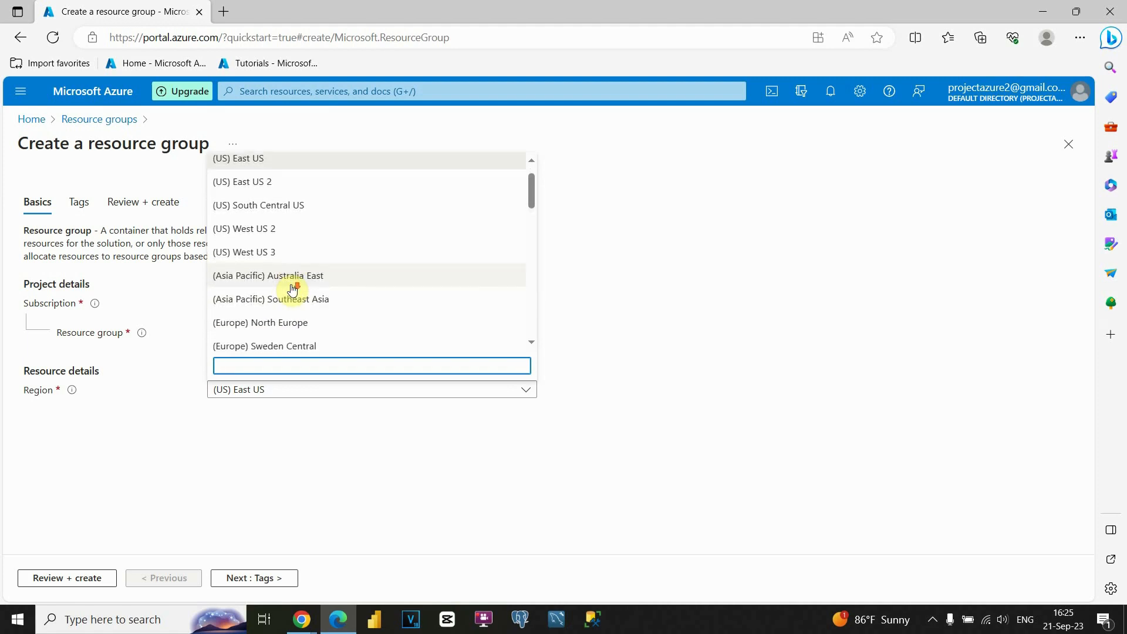
left_click(264, 278)
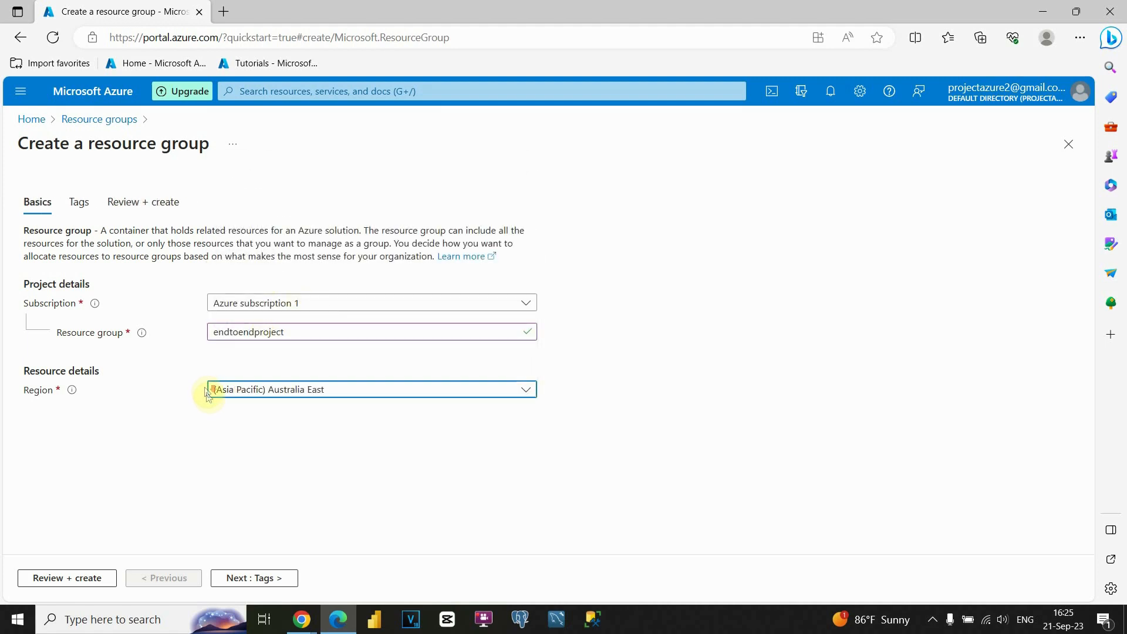
left_click(247, 578)
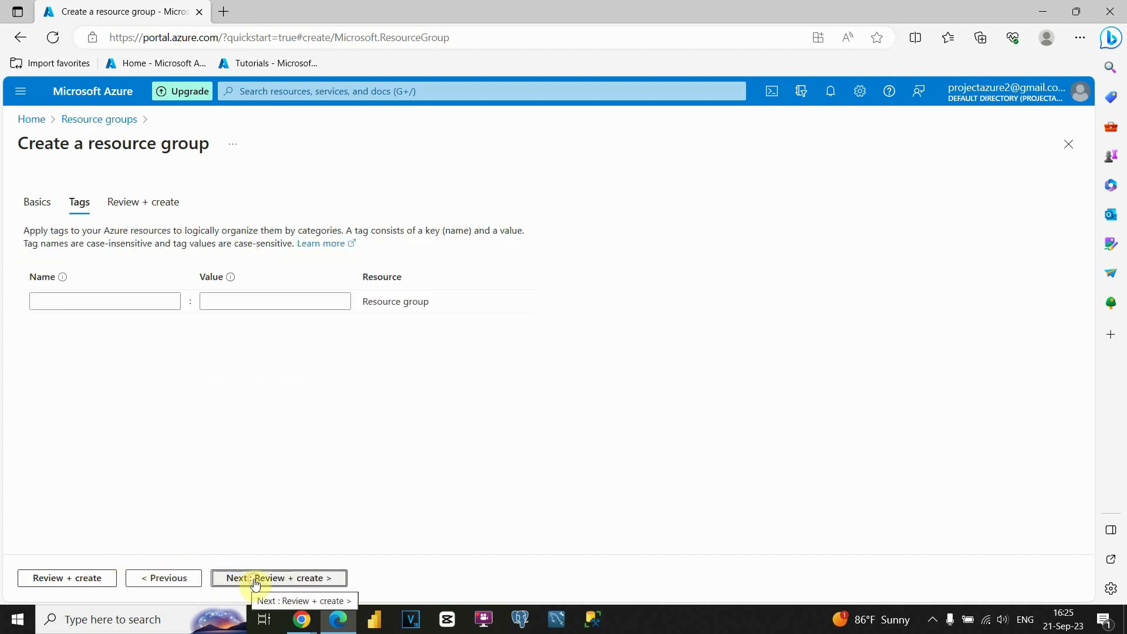
- Review and create the endtoendproject resource group without tags, and open it from the resource groups list
left_click(246, 584)
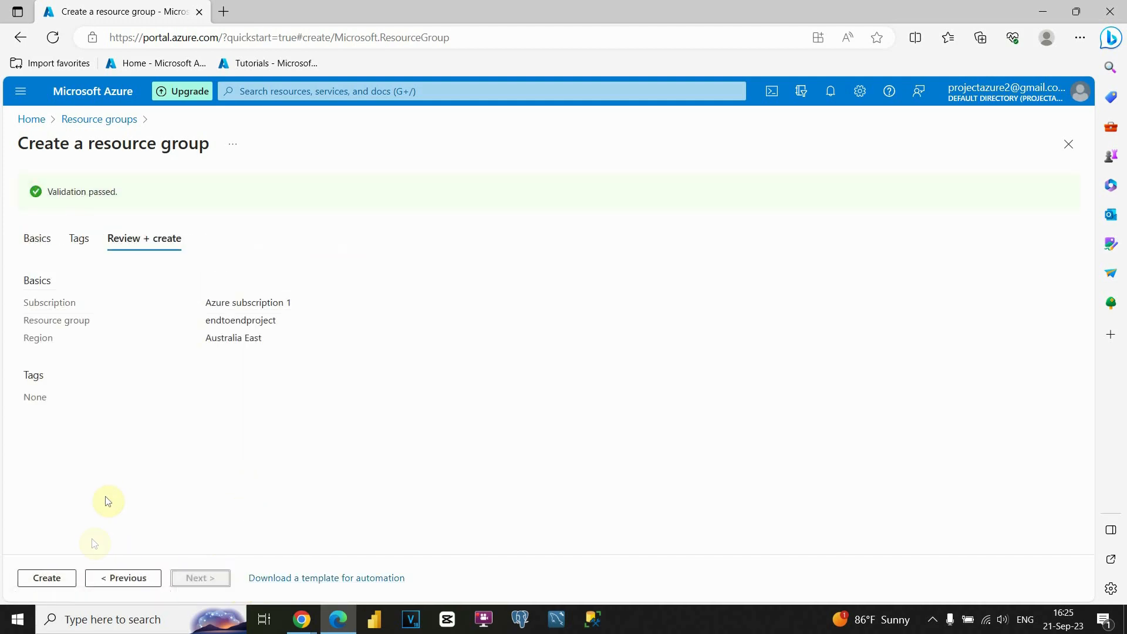
left_click(51, 581)
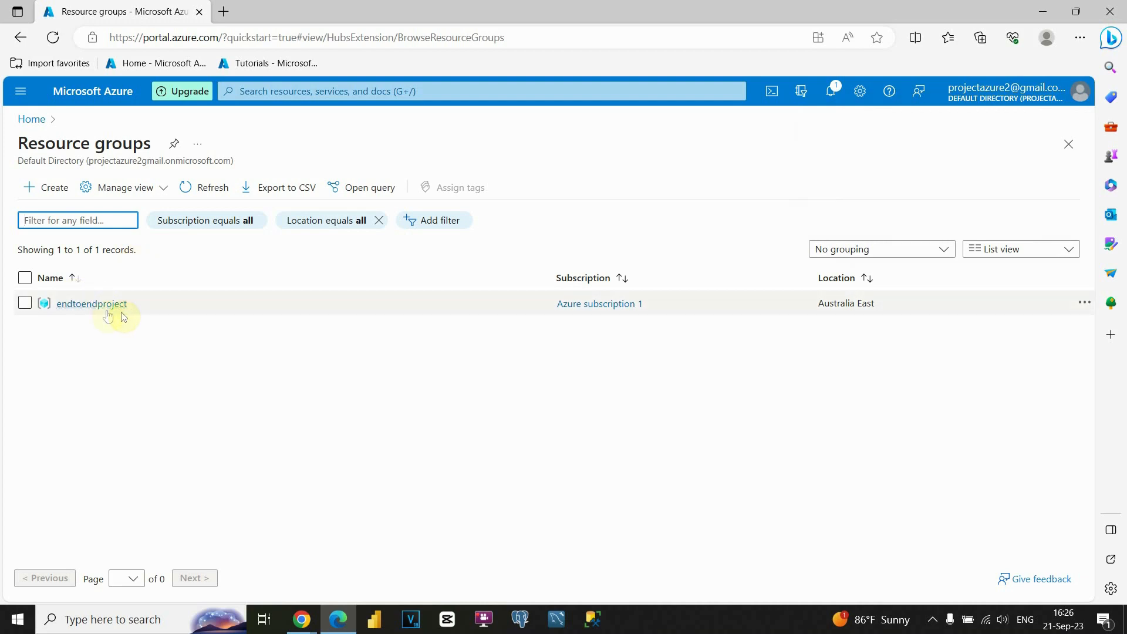
left_click(87, 304)
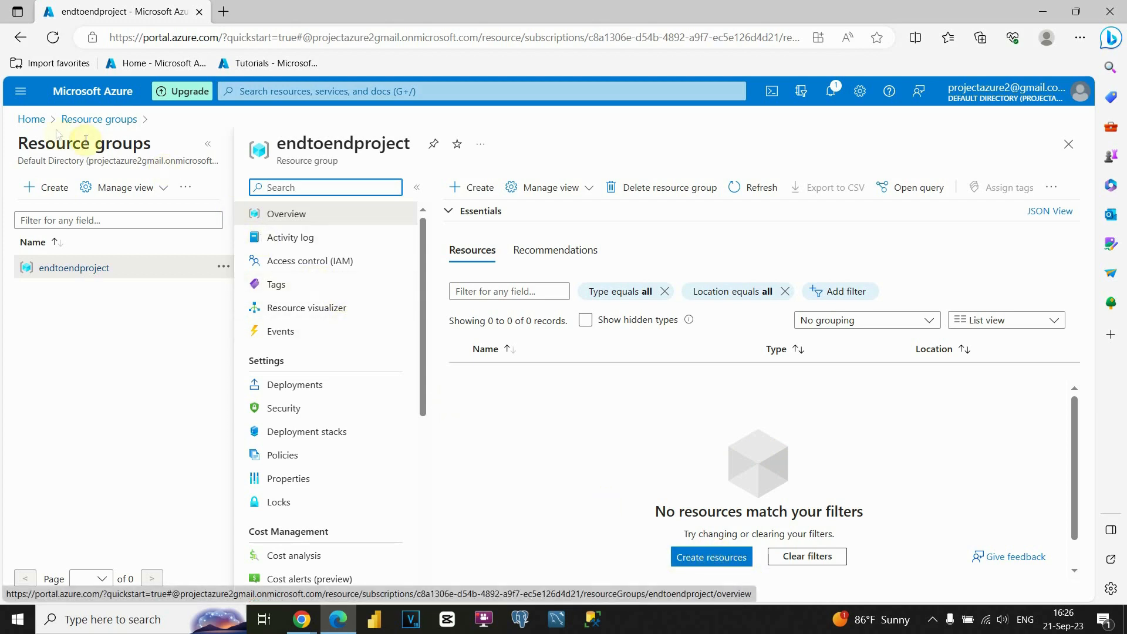
- Return to the portal home page and check the recent resources for the endtoendproject group
left_click(26, 119)
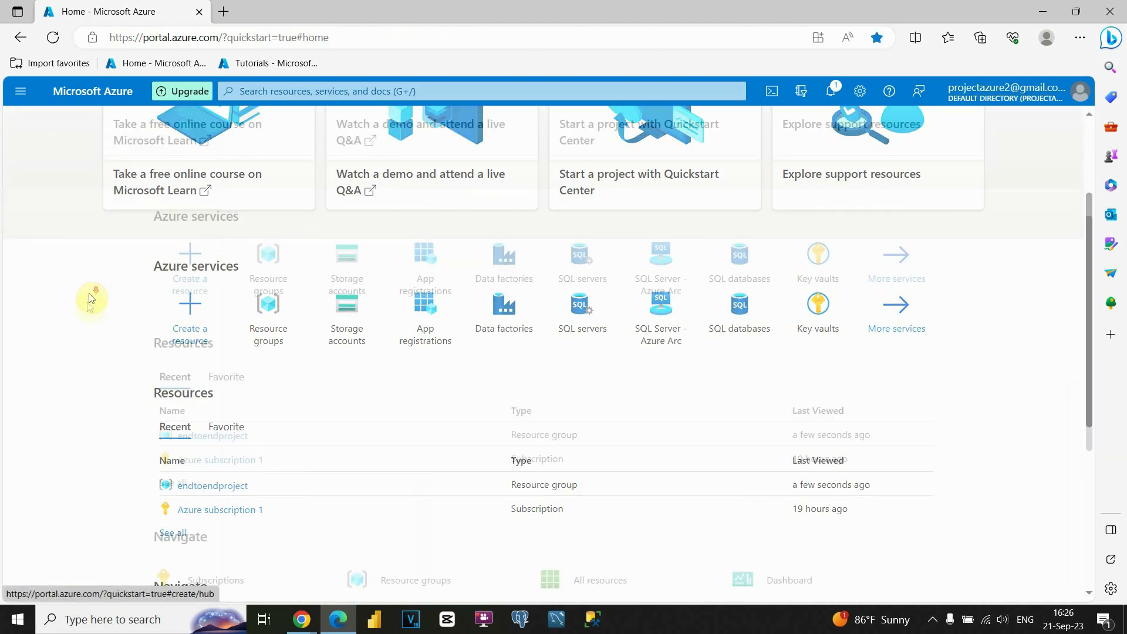
scroll(92, 297, "down", 1)
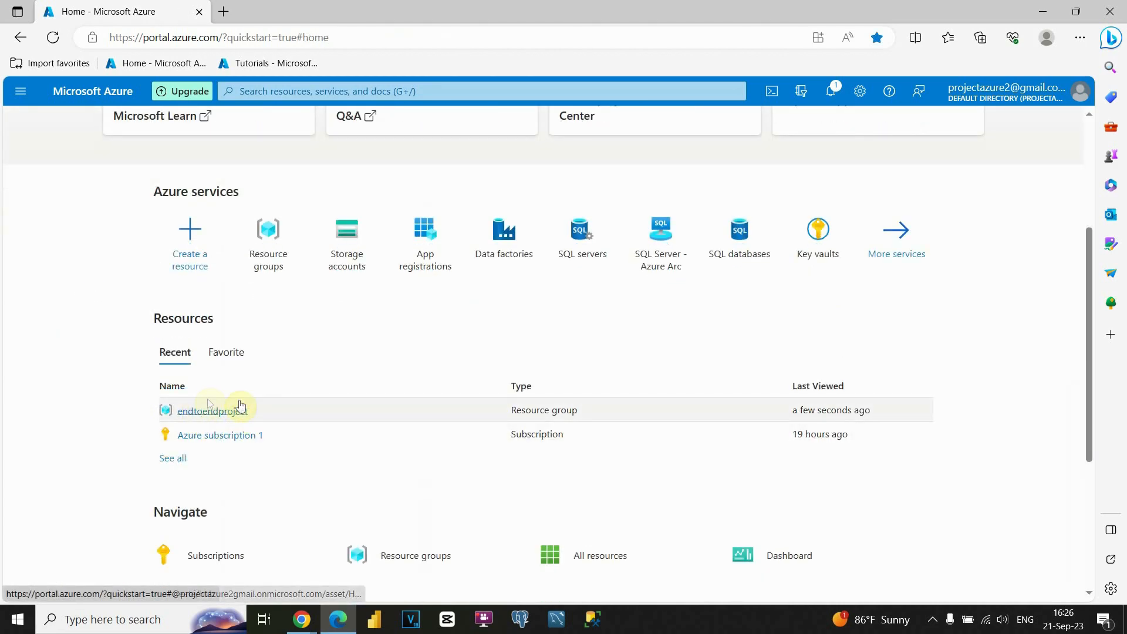
mouse_move(204, 408)
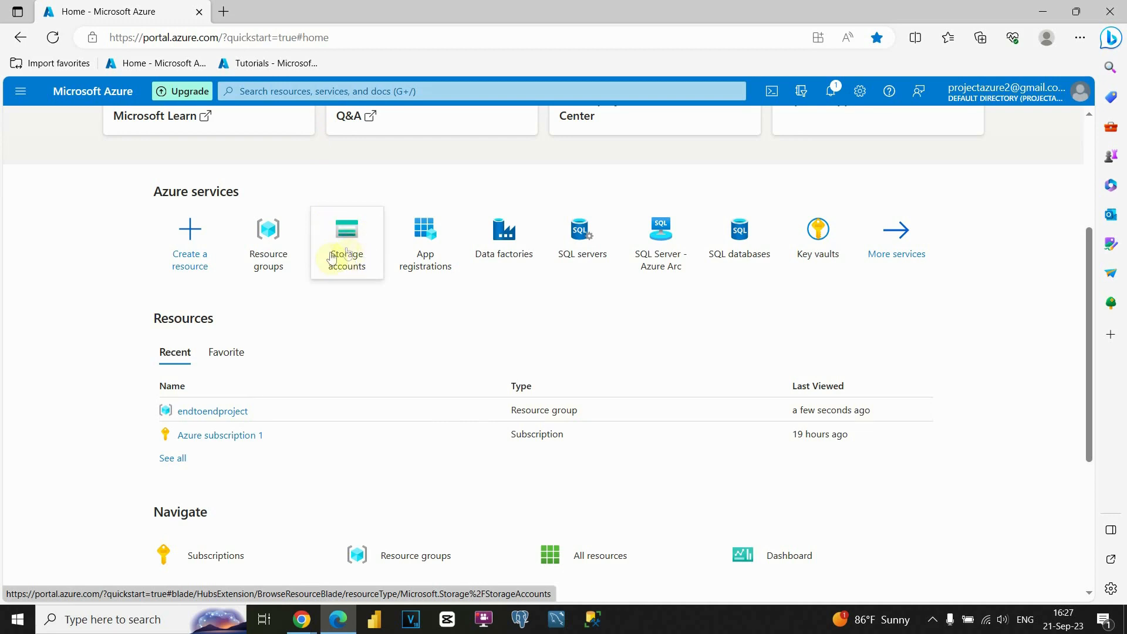
- Search the portal for "storage", go to the Storage accounts service and start creating a storage account
left_click(325, 91)
type("stprage")
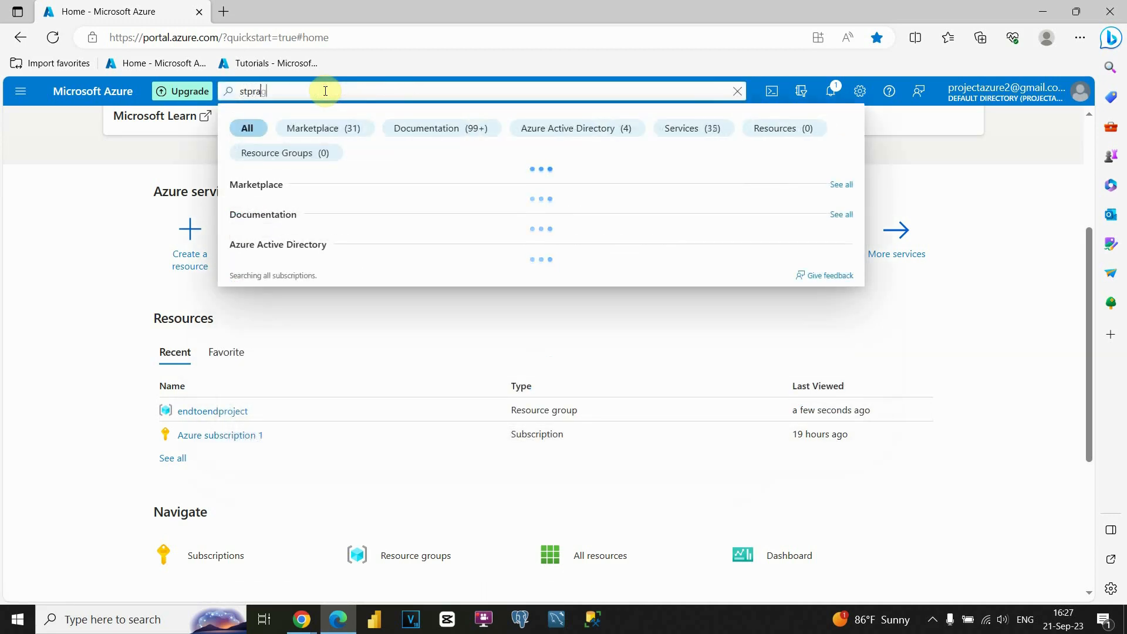
key("BackSpace")
key("BackSpace")
key("BackSpace")
key("BackSpace")
type("orage")
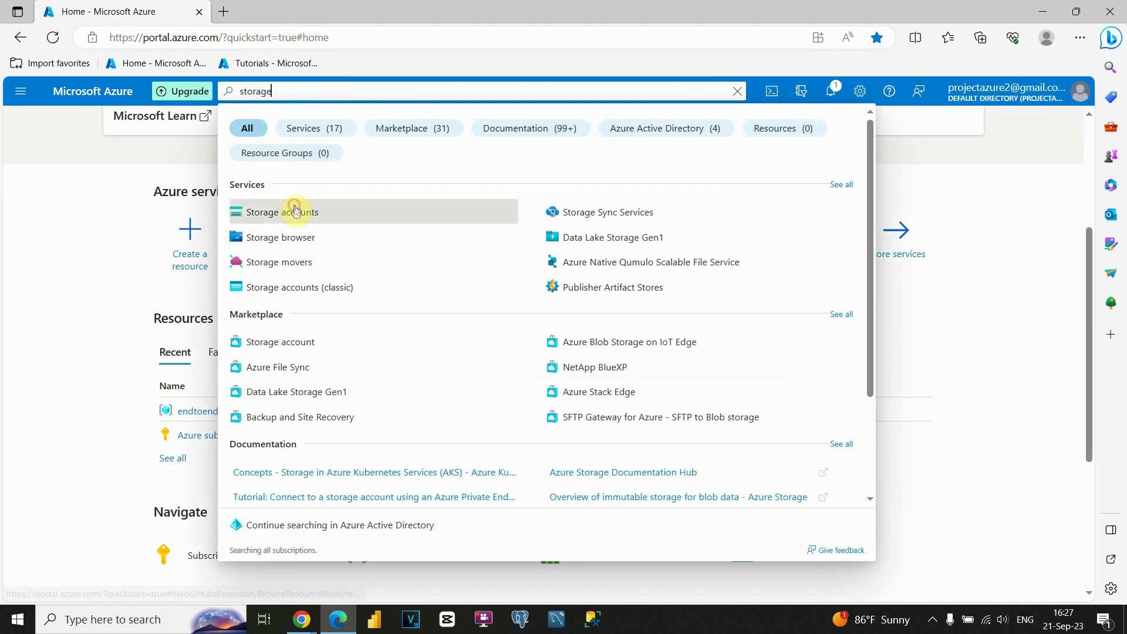
left_click(295, 211)
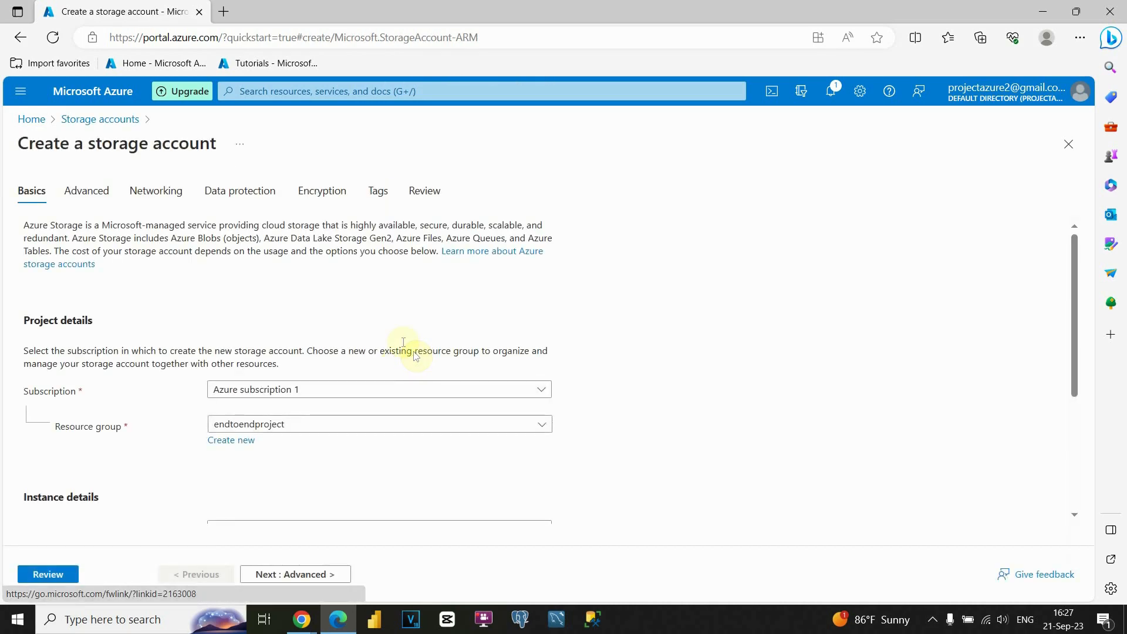
- Select Azure subscription 1 and the endtoendproject resource group for the new storage account
scroll(405, 346, "down", 1)
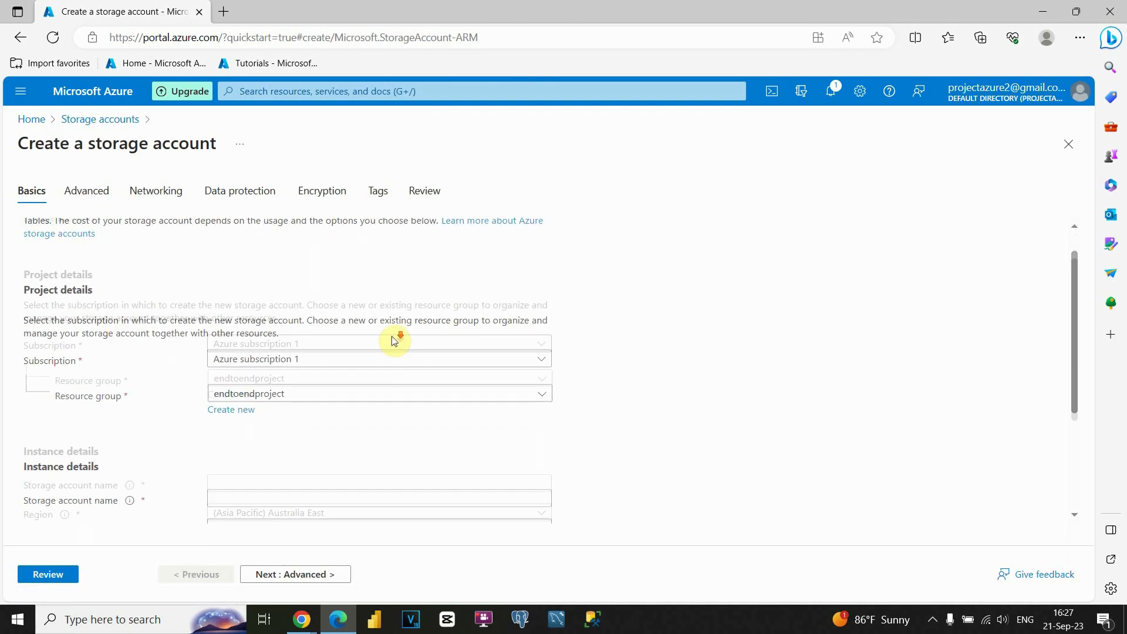
left_click(276, 351)
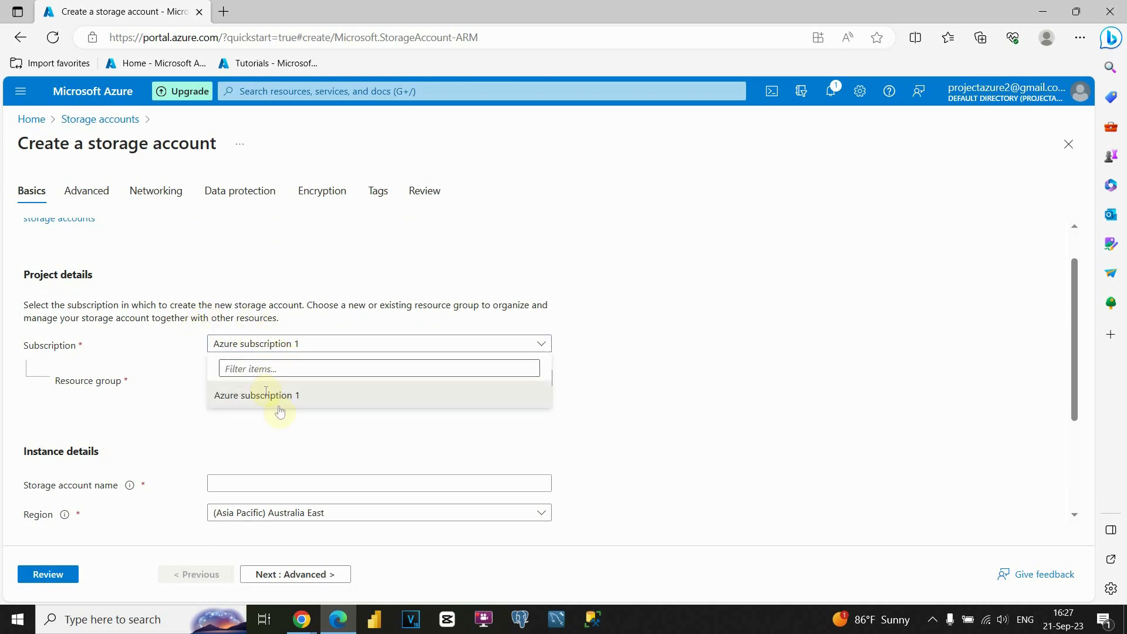
left_click(253, 395)
left_click(273, 344)
left_click(270, 377)
left_click(258, 431)
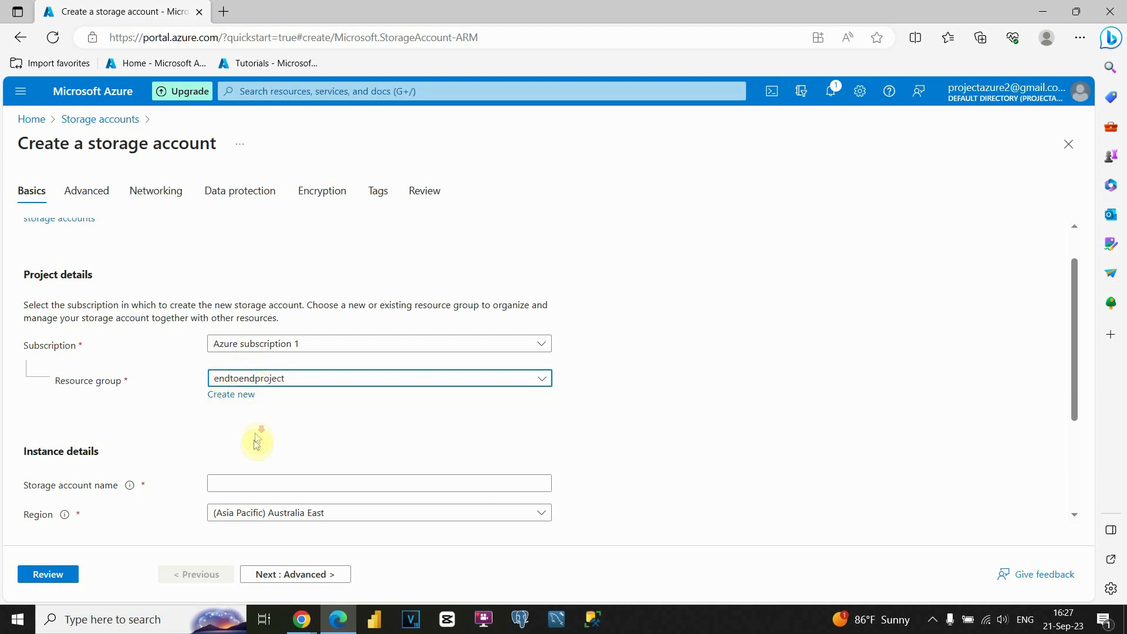
- Try to name the storage account endtoendproject-azurede in the instance details
scroll(256, 434, "down", 2)
left_click(266, 391)
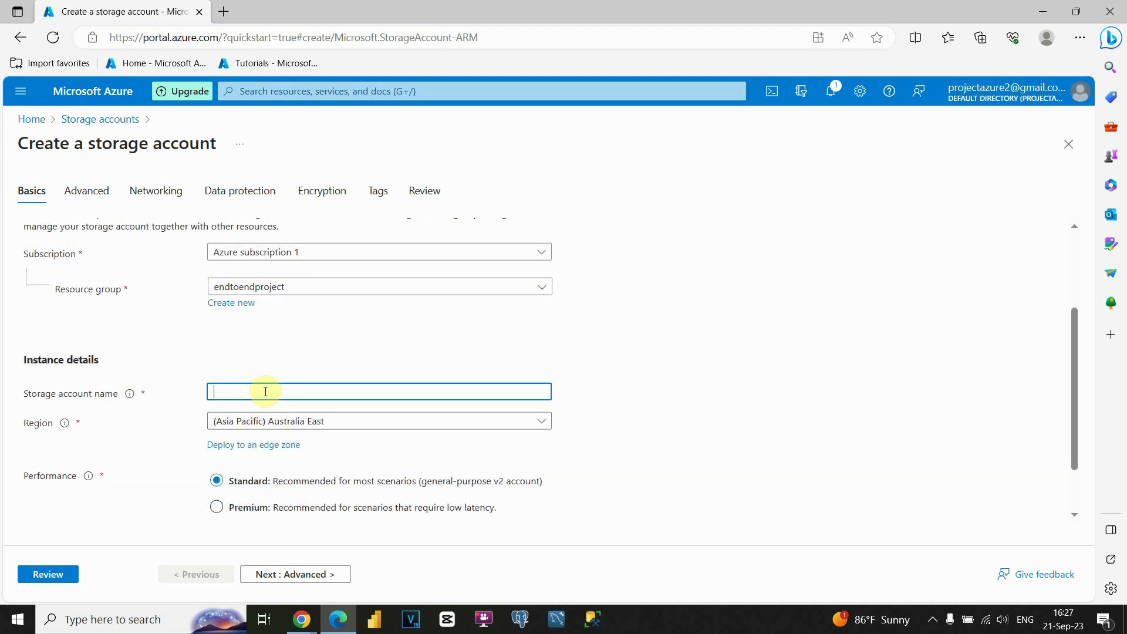
type("endtoendproject-")
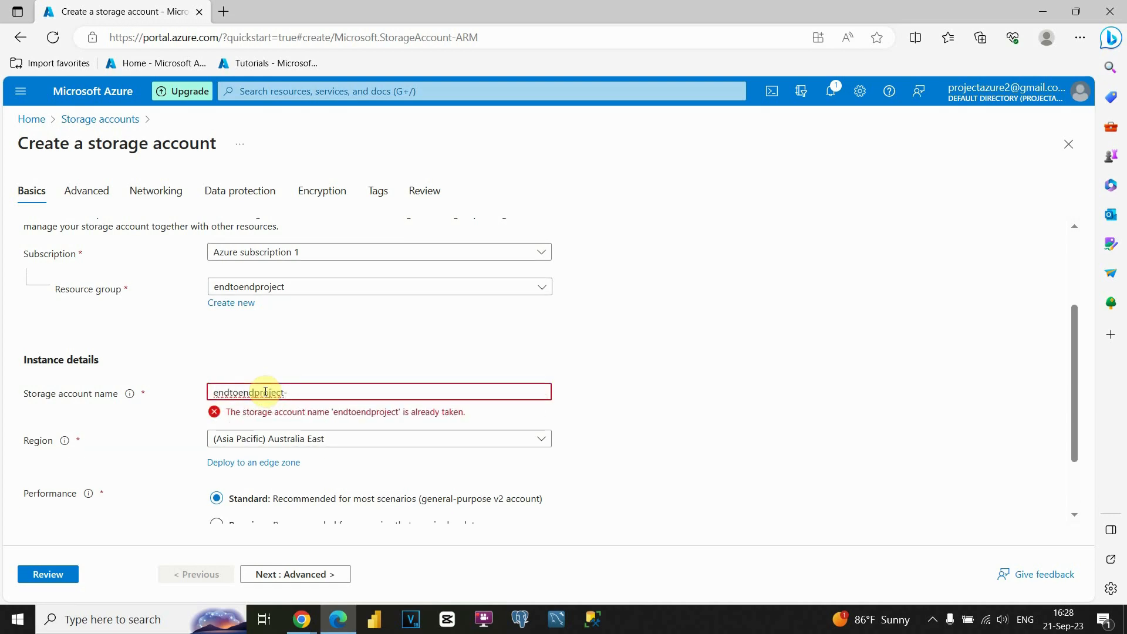
type("azurede")
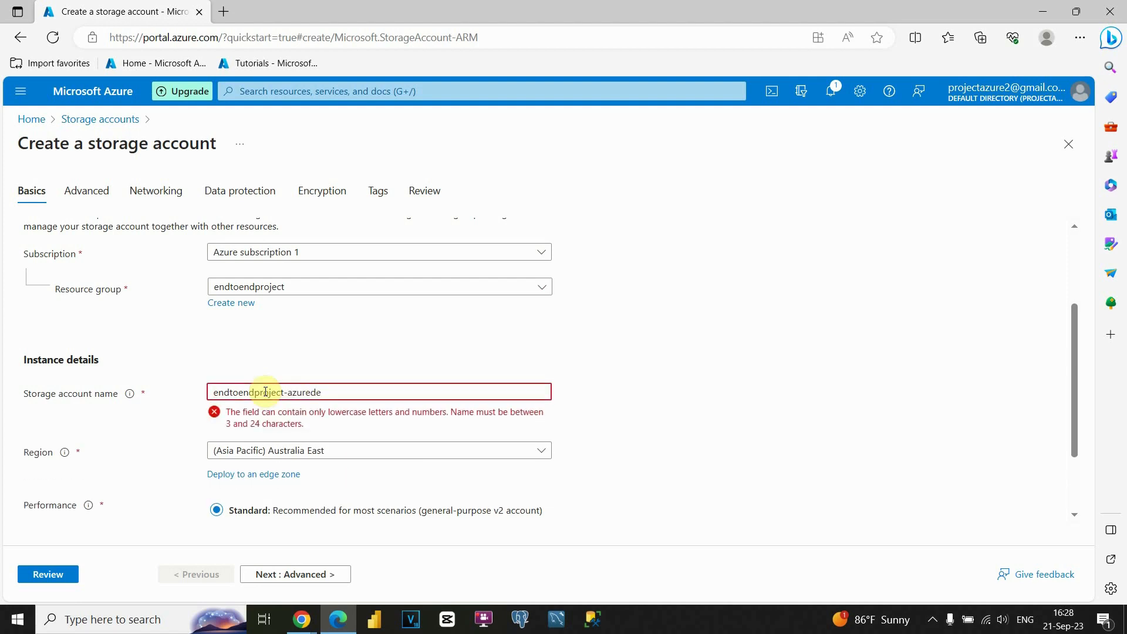
- Replace the "-azurede" suffix so that the storage account name is endtoendproject1010
left_click_drag(284, 392, 337, 392)
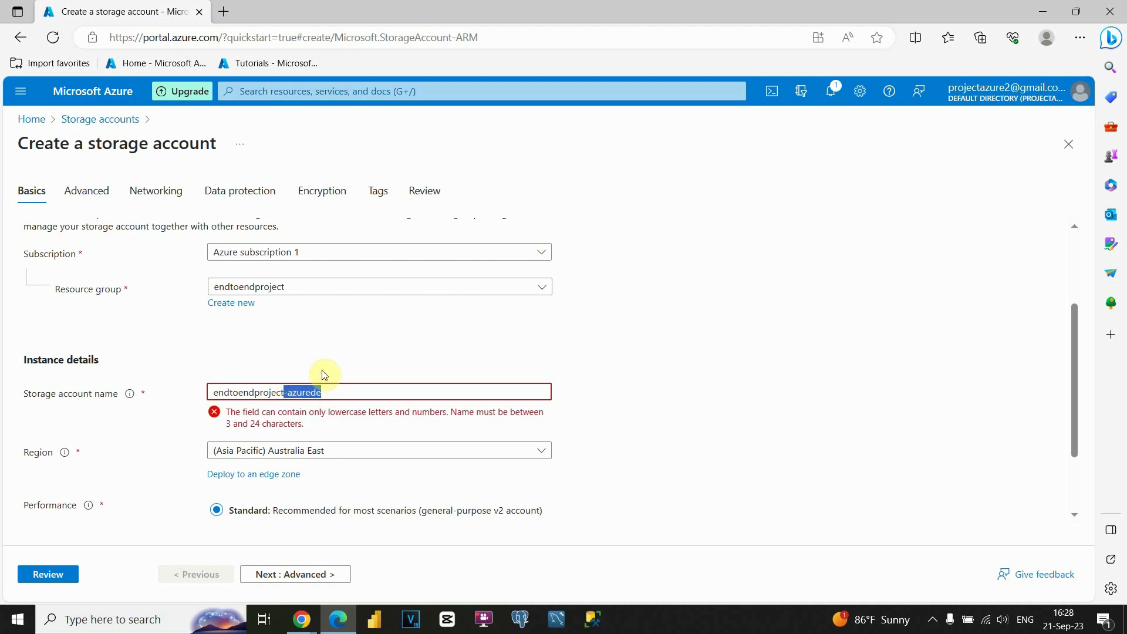
type("10")
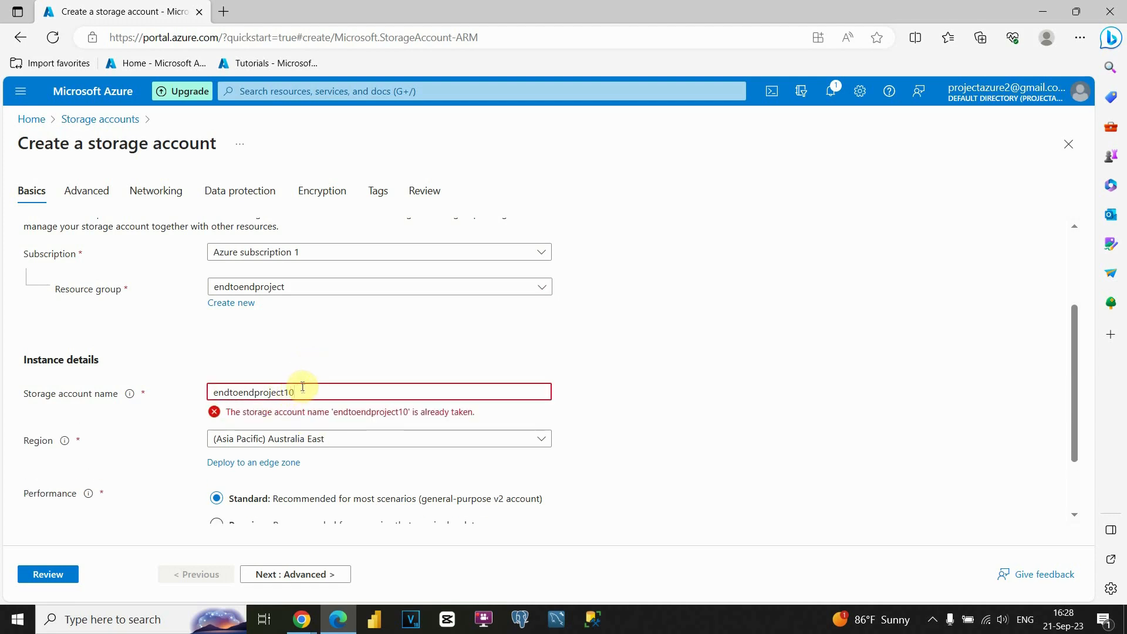
type("1")
left_click(326, 364)
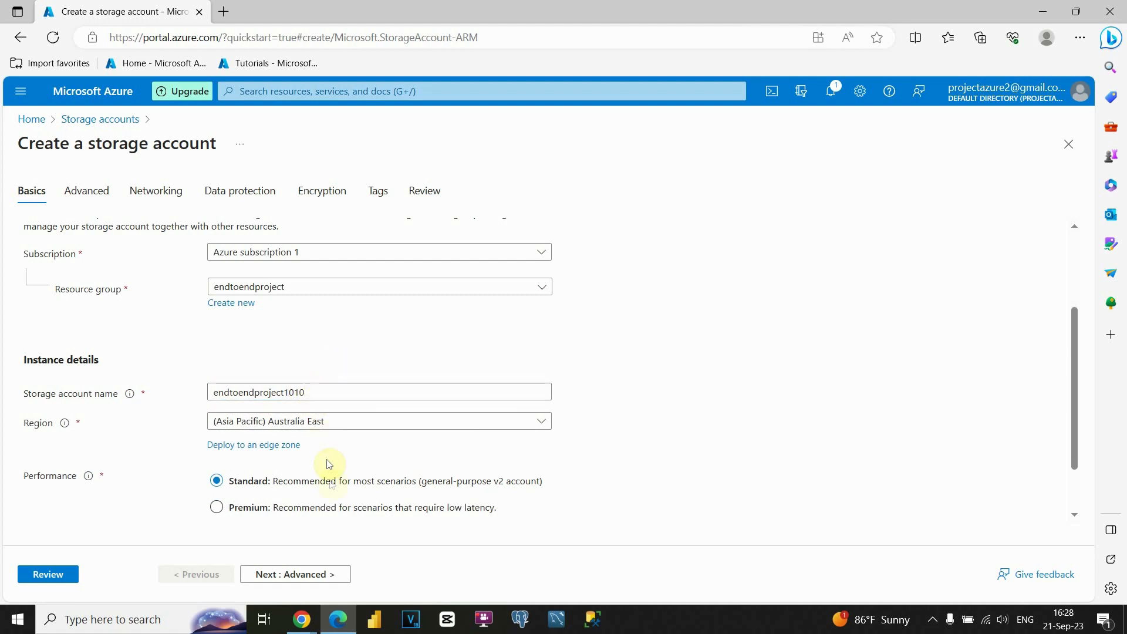
- Keep the default region, performance and redundancy, and enable hierarchical namespace in the storage account's advanced settings
scroll(300, 457, "down", 1)
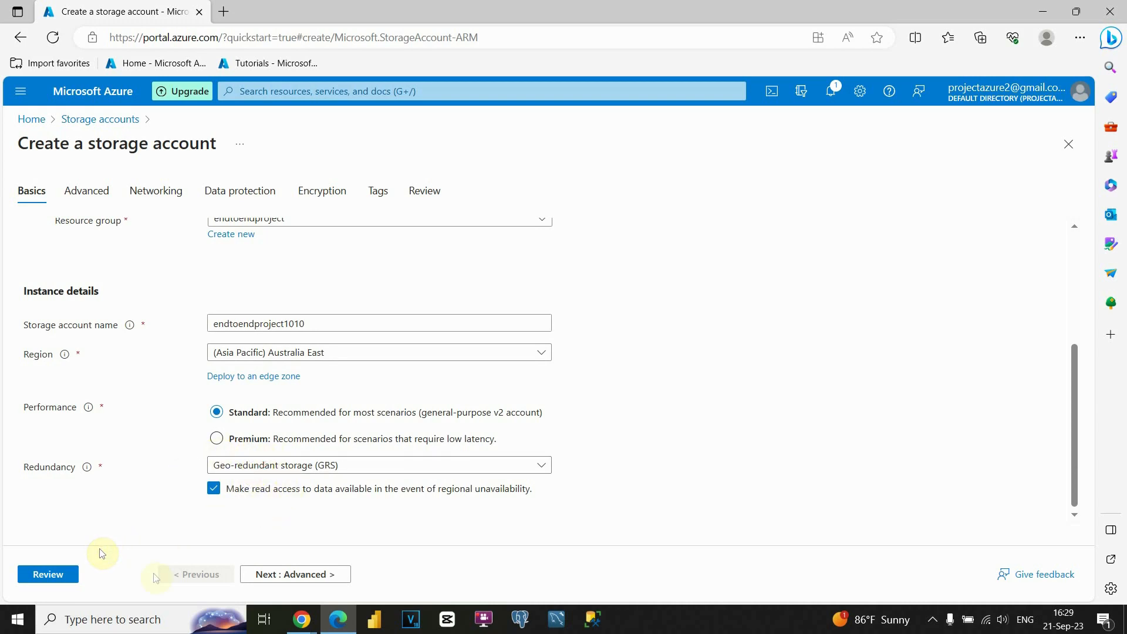
left_click(273, 572)
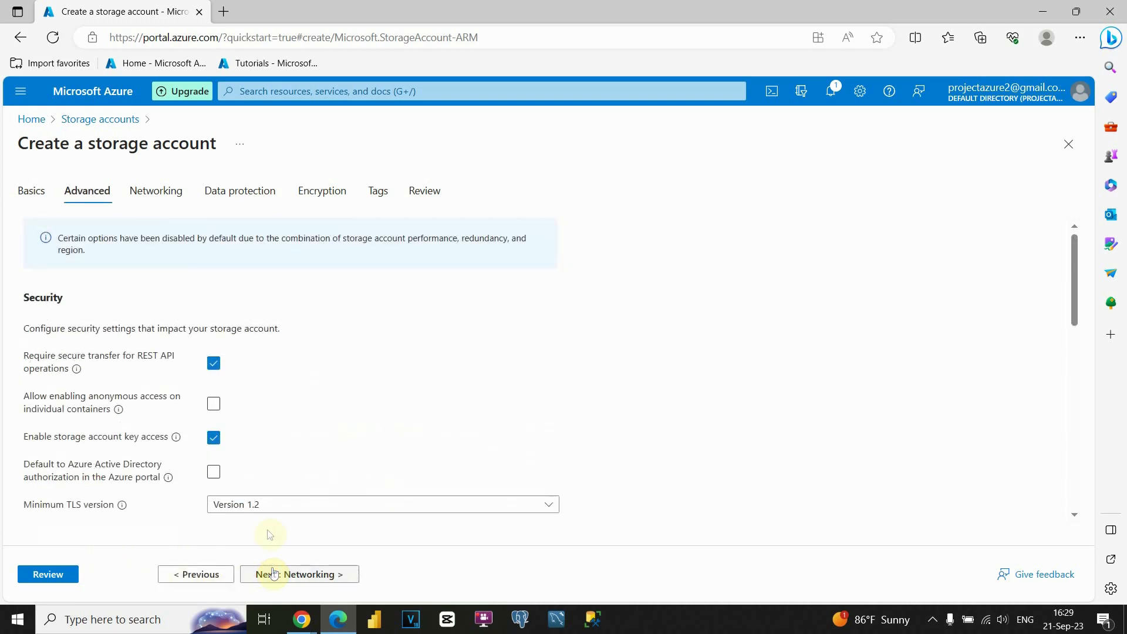
scroll(255, 368, "down", 2)
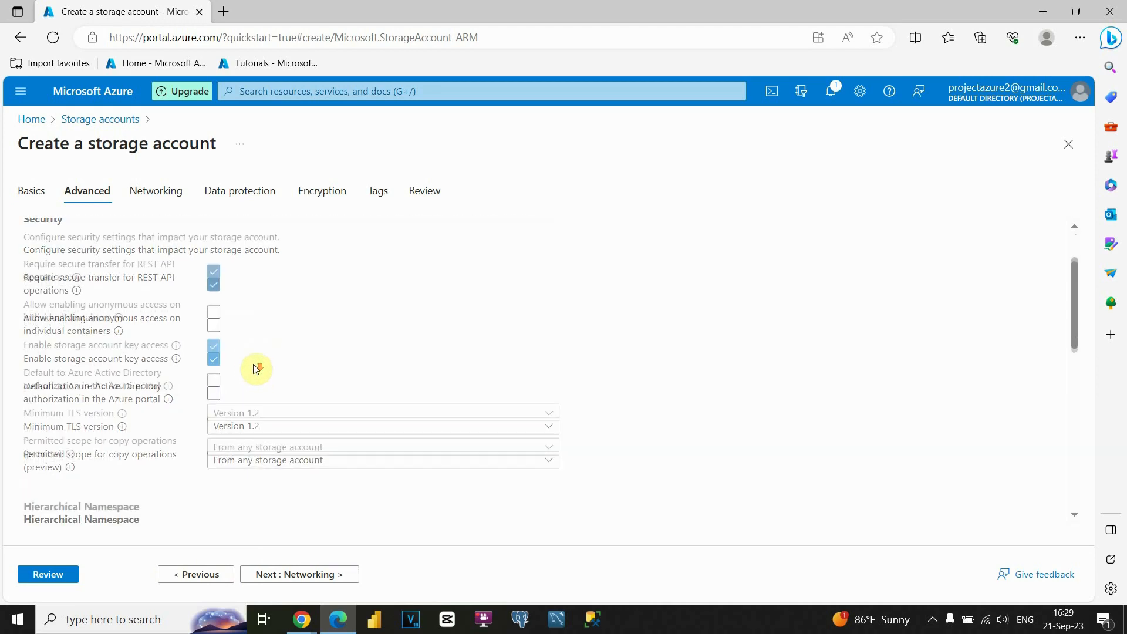
scroll(285, 354, "down", 3)
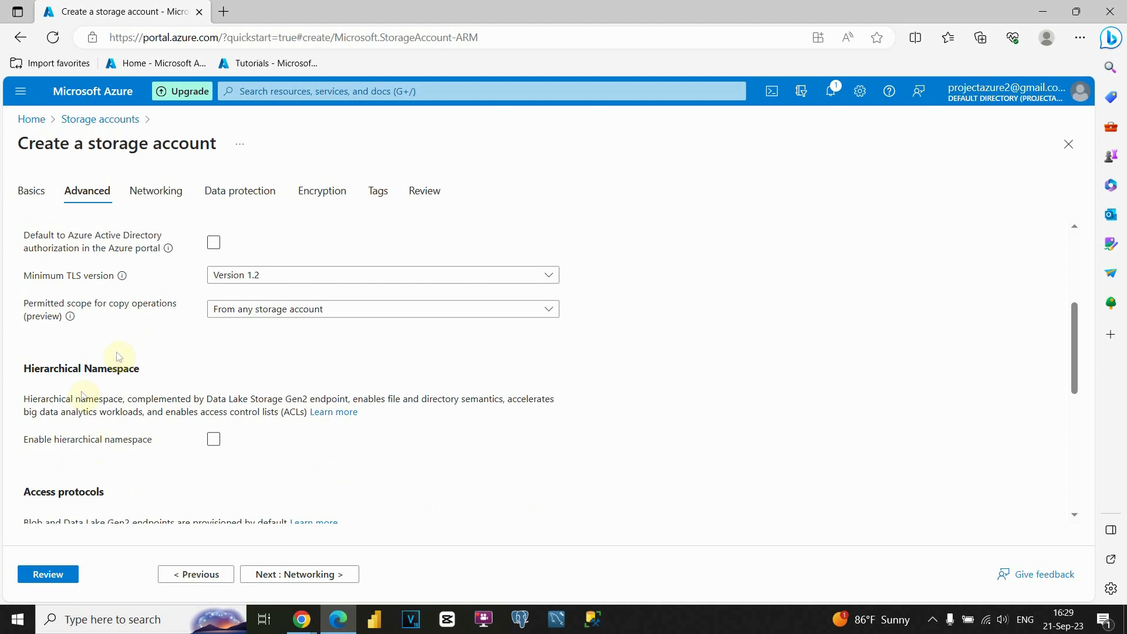
left_click(214, 440)
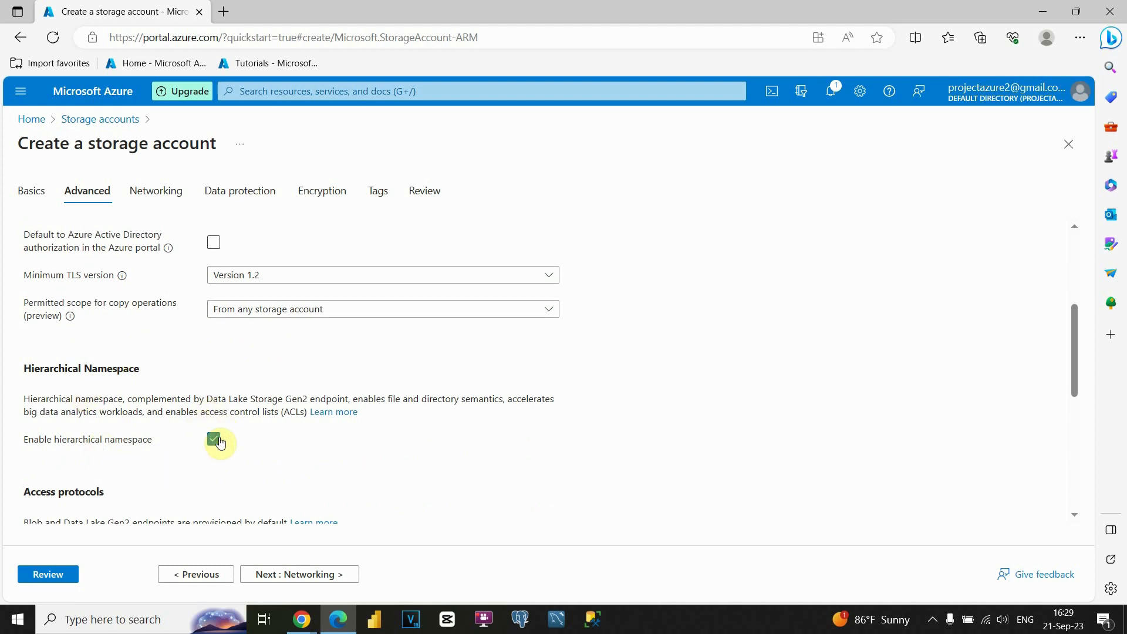
- Proceed to the storage account's review, keeping the default networking, data protection and encryption settings and adding no tags
scroll(220, 440, "down", 3)
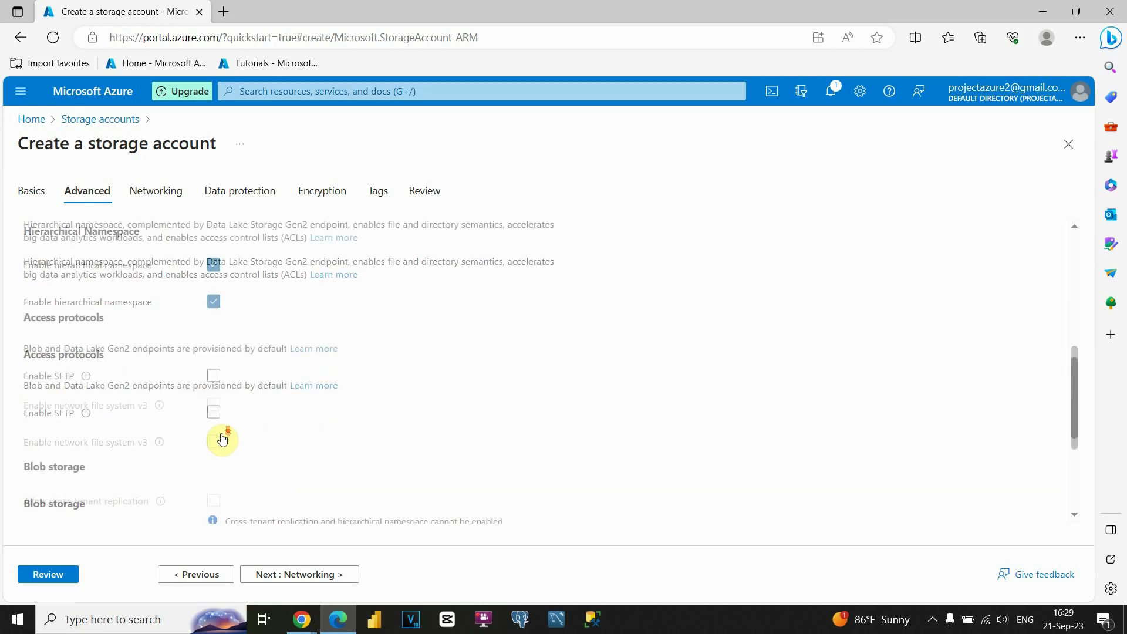
left_click(322, 577)
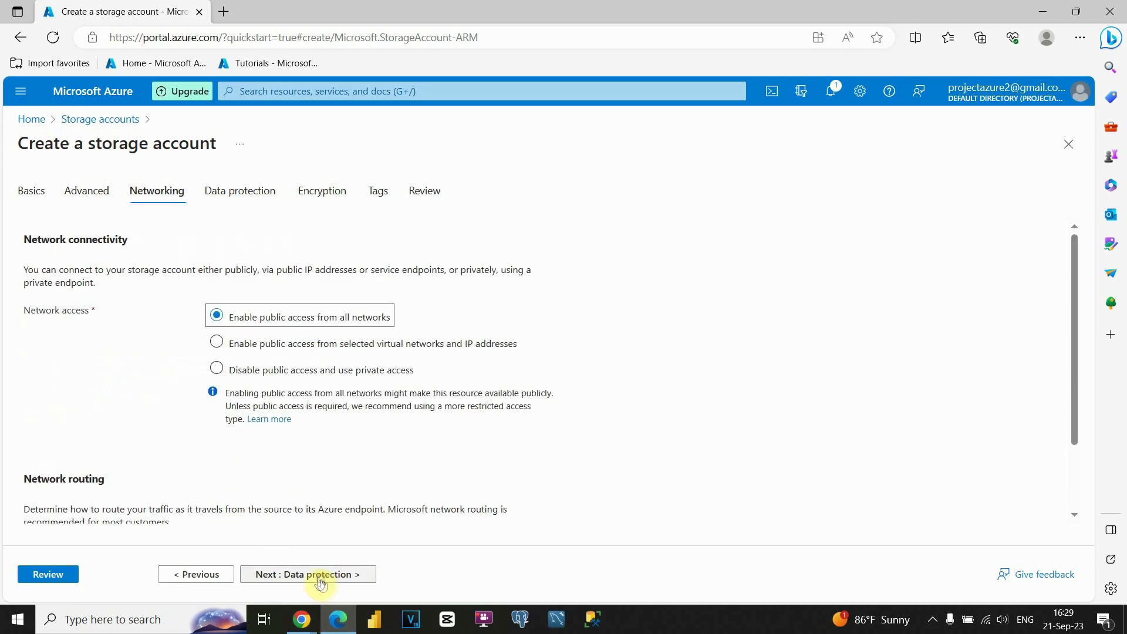
scroll(254, 444, "down", 2)
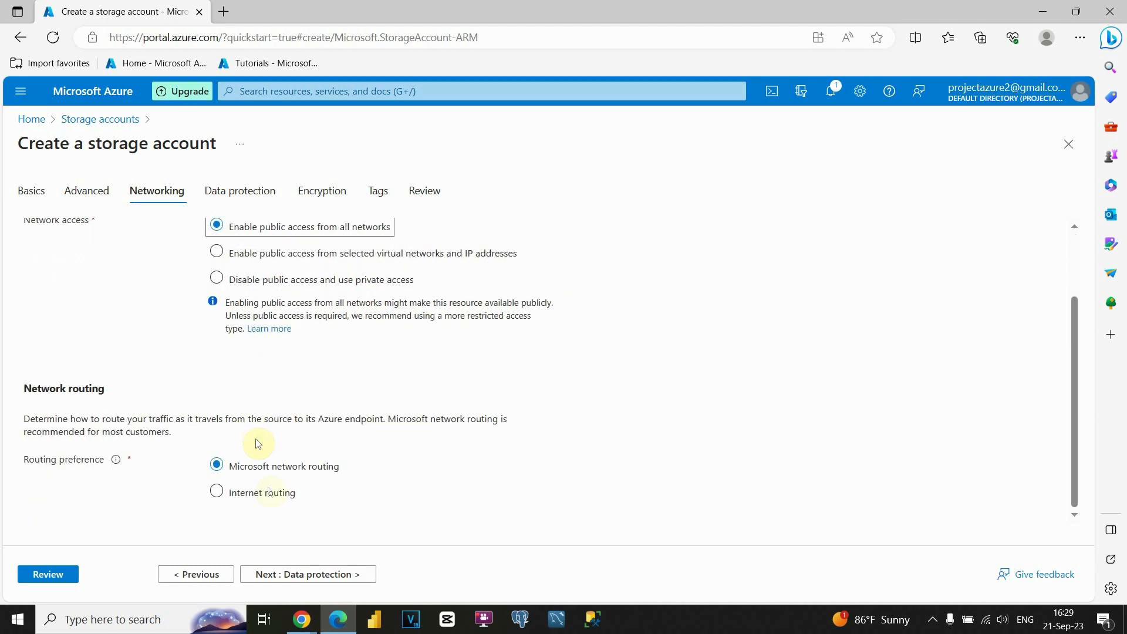
left_click(301, 575)
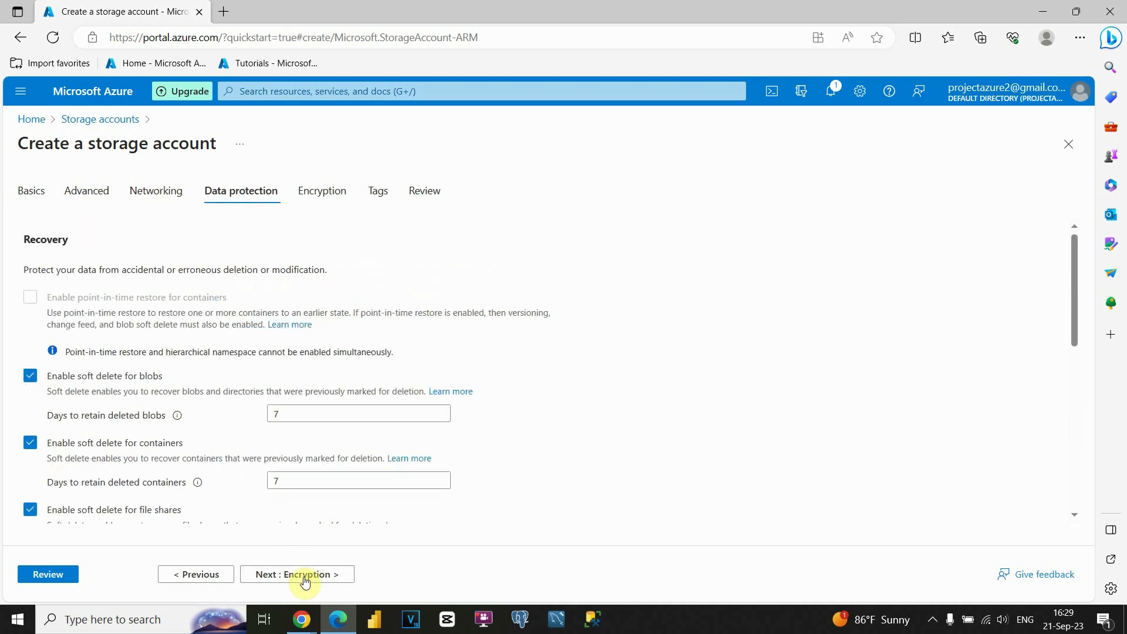
left_click(302, 577)
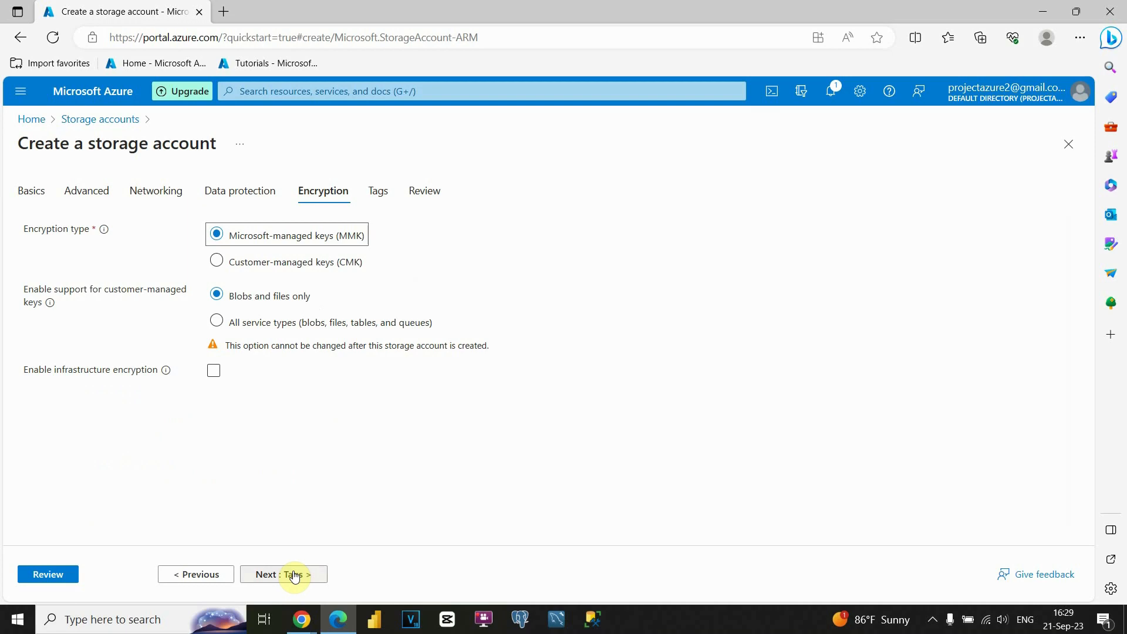
left_click(294, 575)
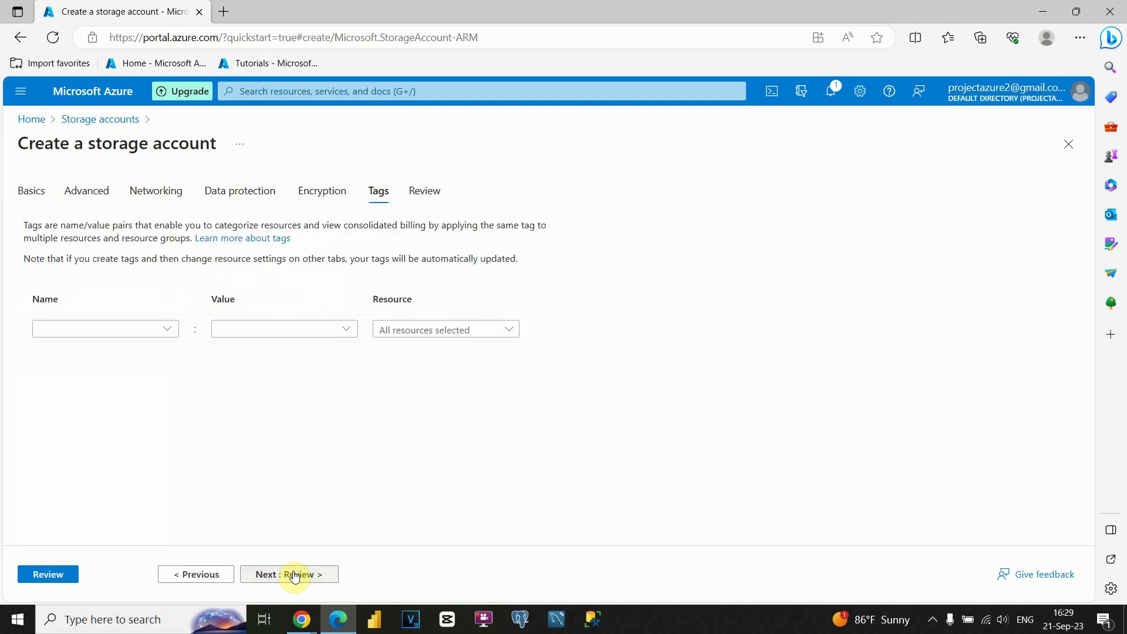
left_click(295, 575)
- Check the review summary, create the storage account endtoendproject1010 and open the deployed resource
scroll(229, 466, "down", 5)
scroll(221, 465, "down", 10)
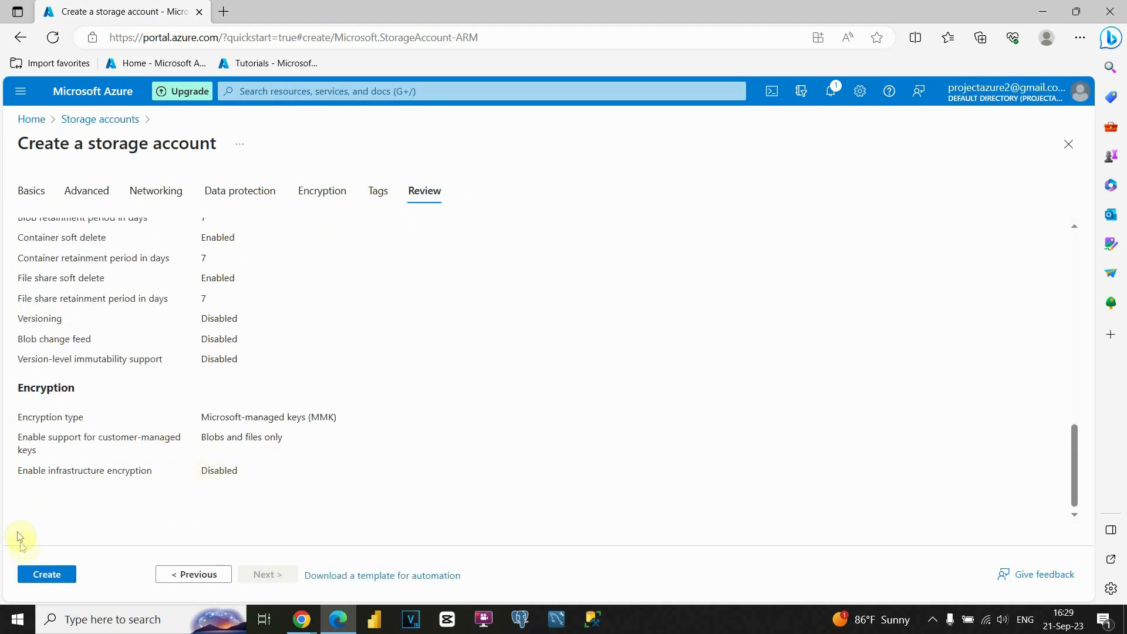
left_click(40, 580)
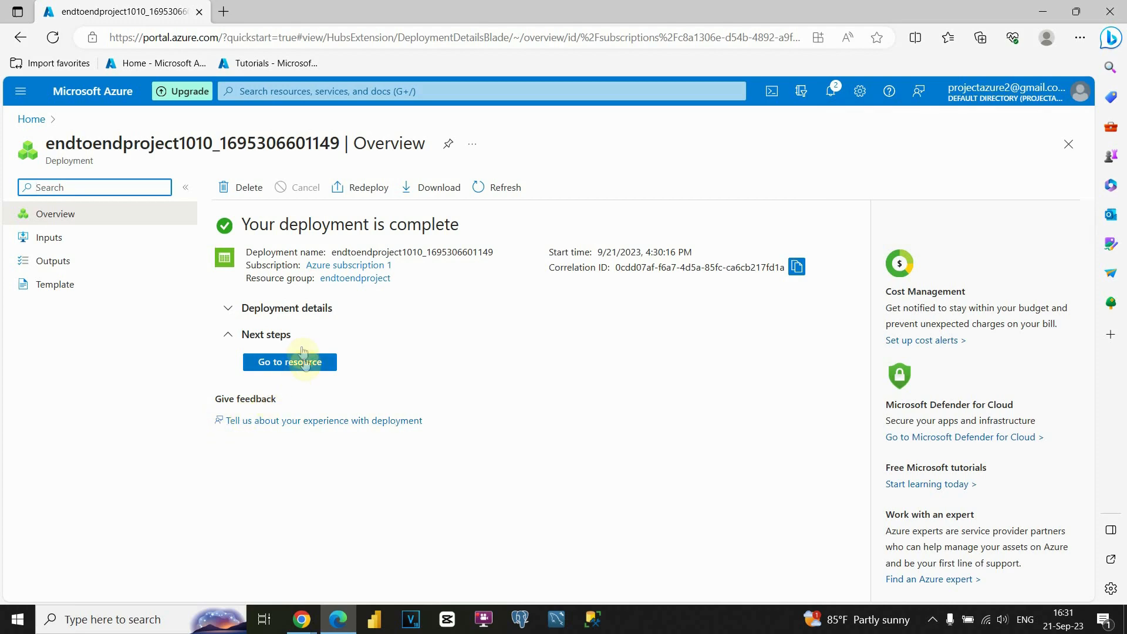
left_click(282, 365)
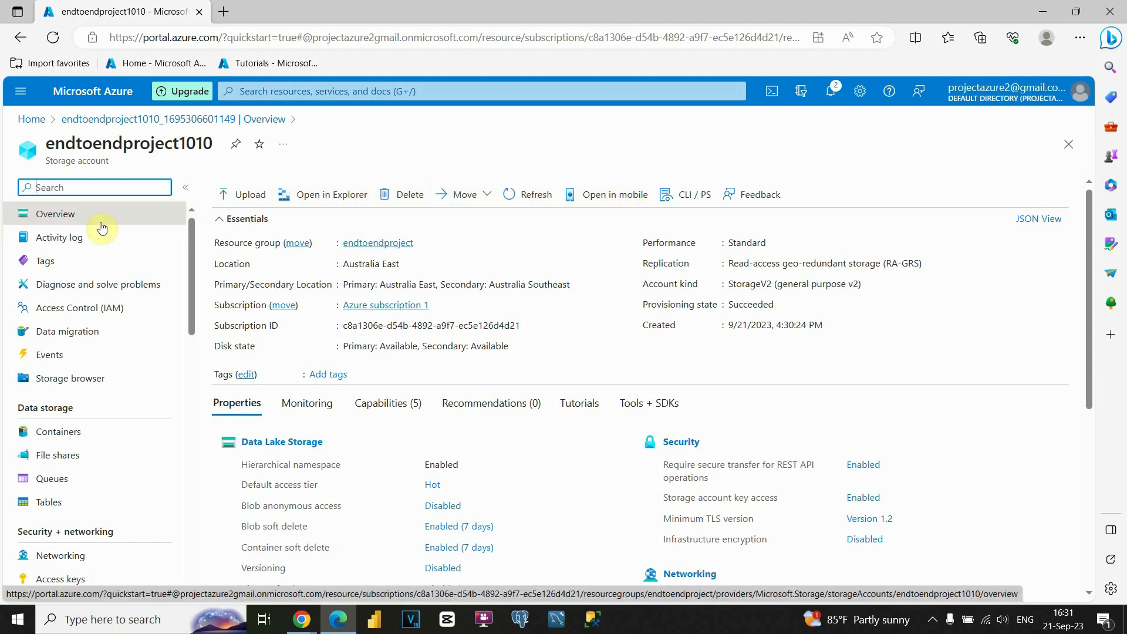
- View the storage account's Access Control (IAM) and Containers pages, and return to the recent resources on the home page
left_click(61, 309)
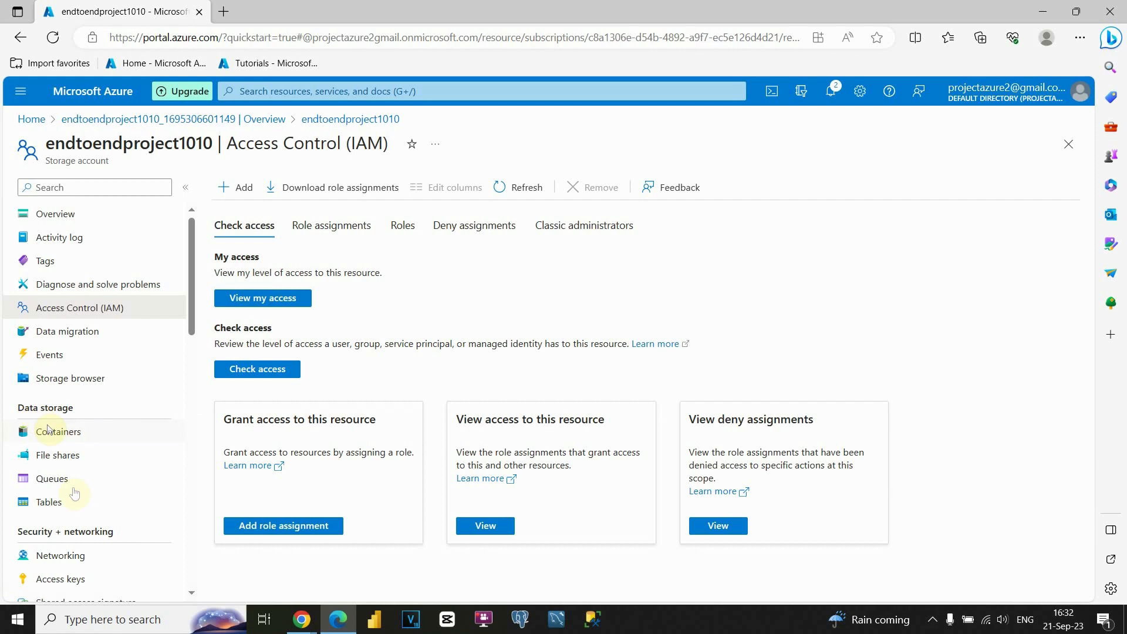
left_click(64, 434)
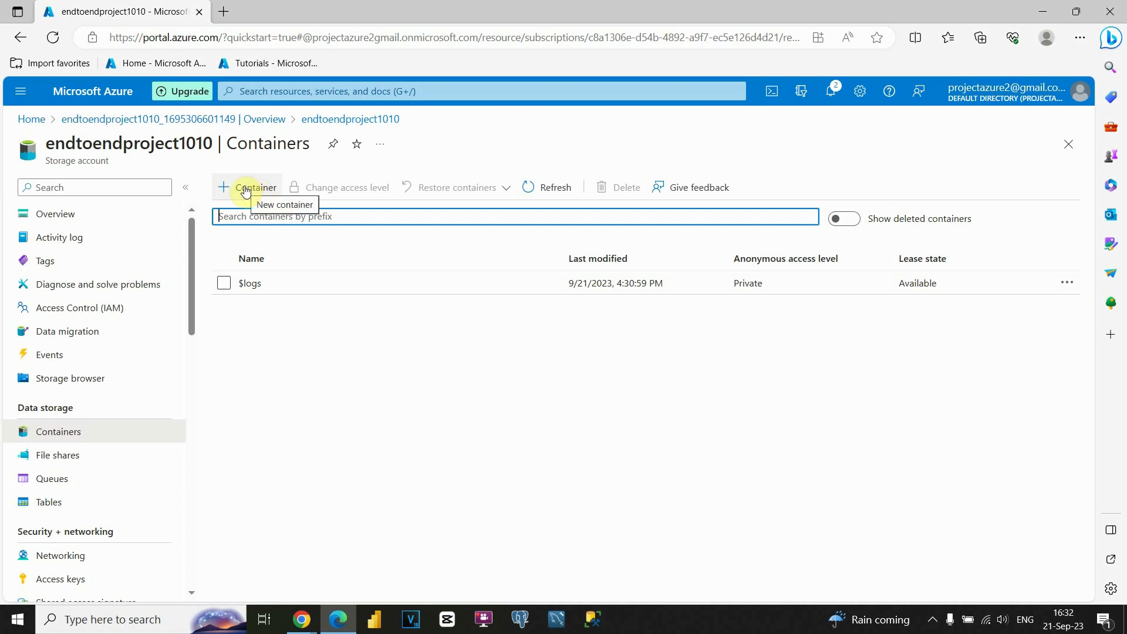
left_click(31, 119)
scroll(108, 222, "down", 1)
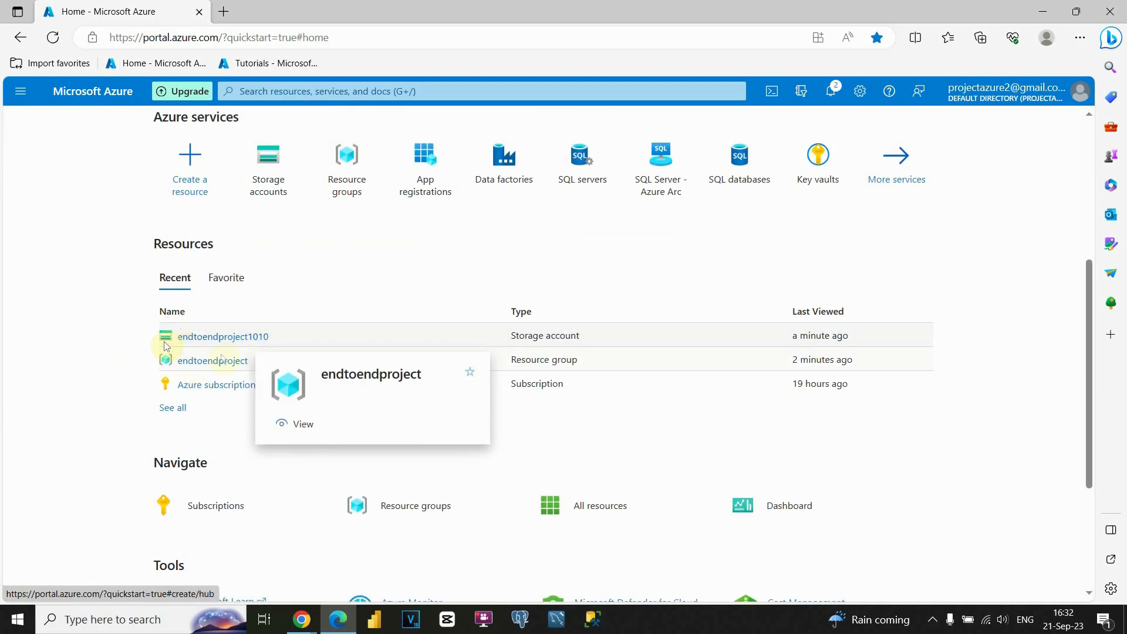
- Check the resources in the endtoendproject resource group, and open the containers of the endtoendproject1010 storage account
left_click(210, 359)
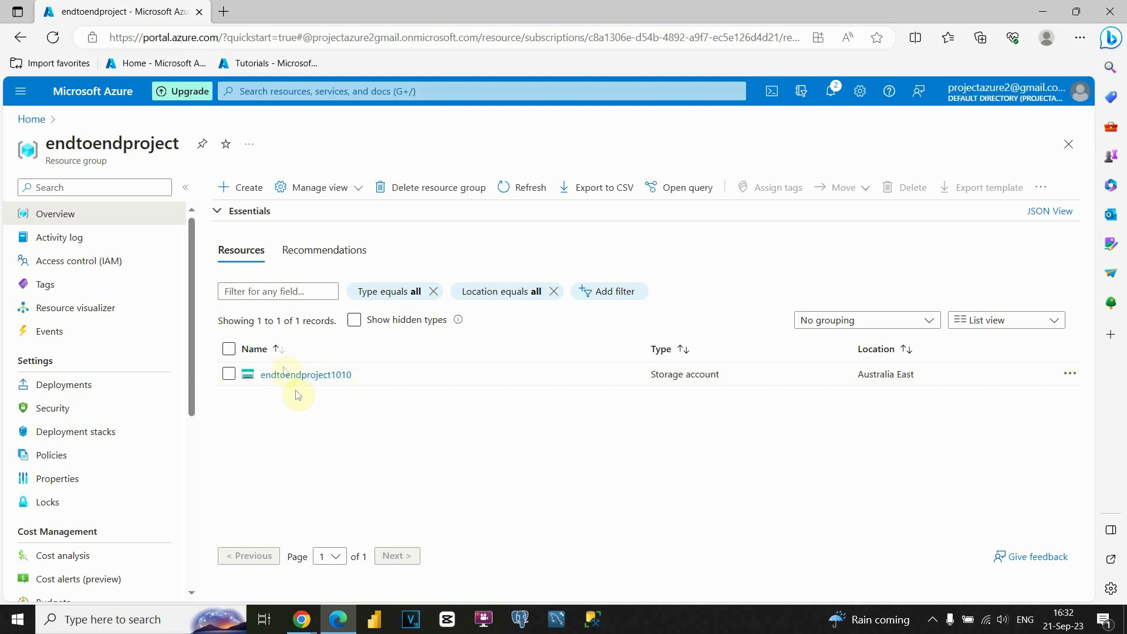
left_click(31, 119)
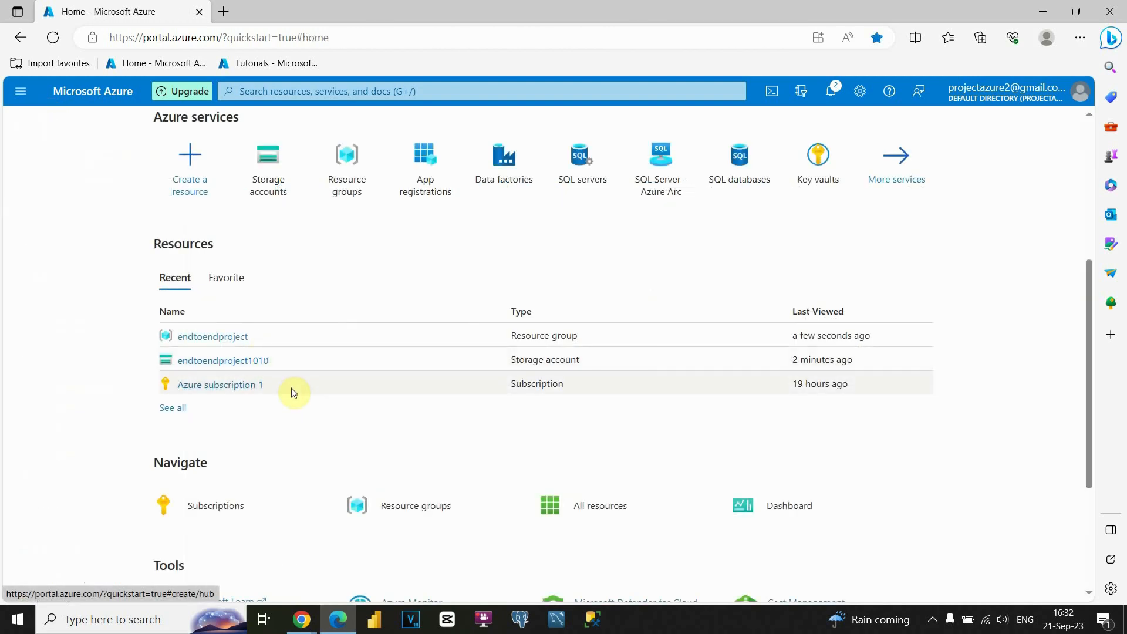
left_click(220, 362)
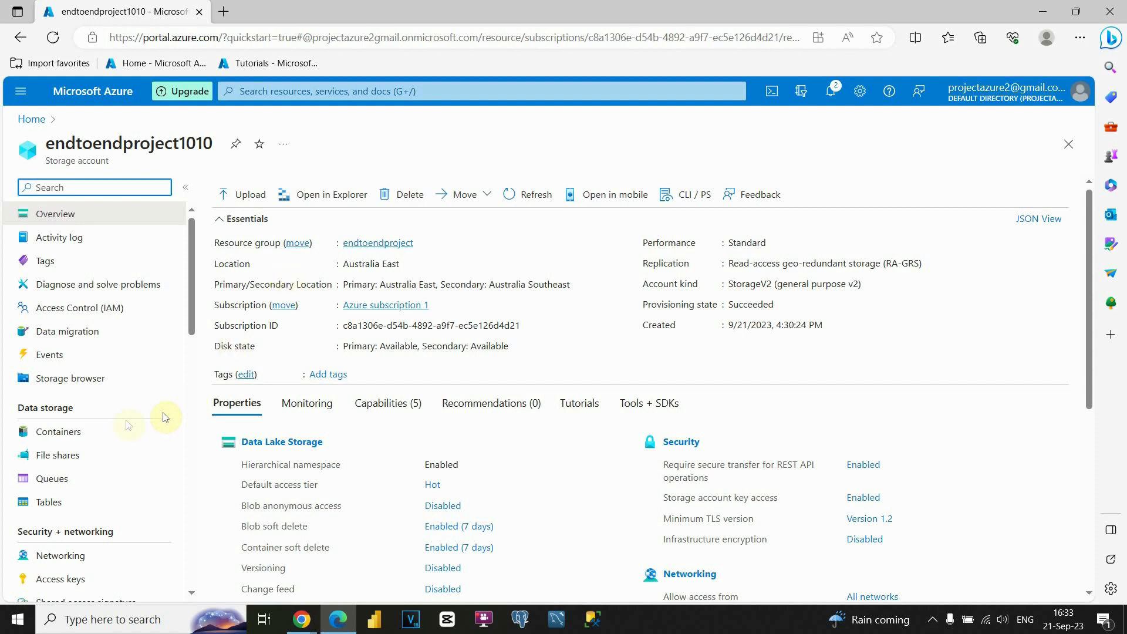
left_click(67, 437)
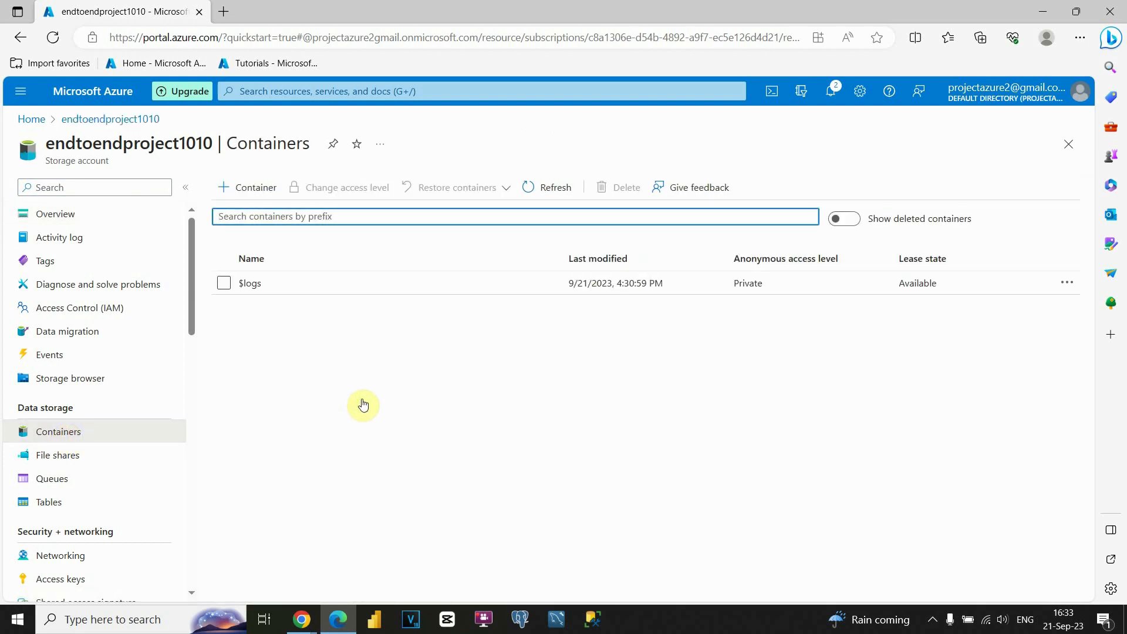
- Create a container named raw-data in the storage account, keeping the private access level
left_click(266, 188)
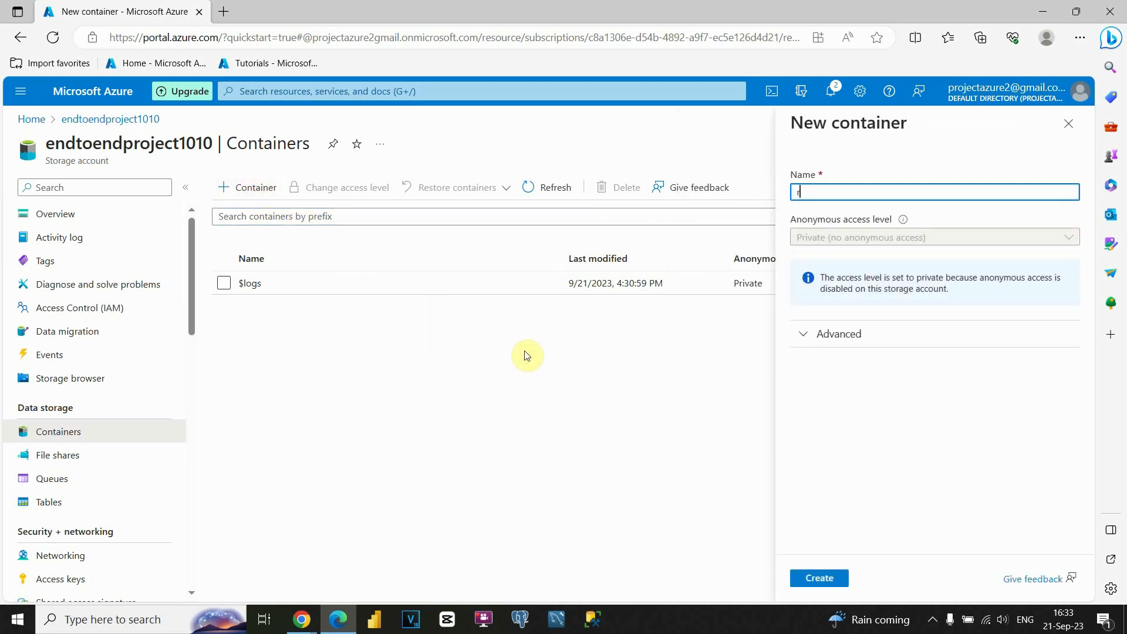
type("raw")
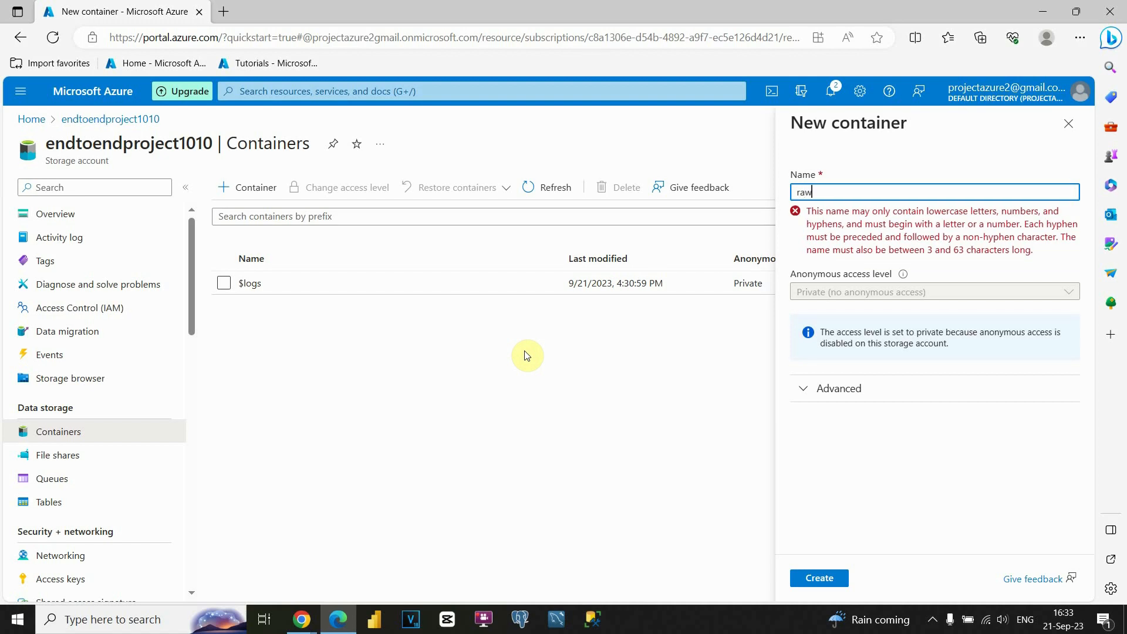
type("_date")
key("BackSpace")
type("a")
left_click(814, 192)
key("BackSpace")
type("-")
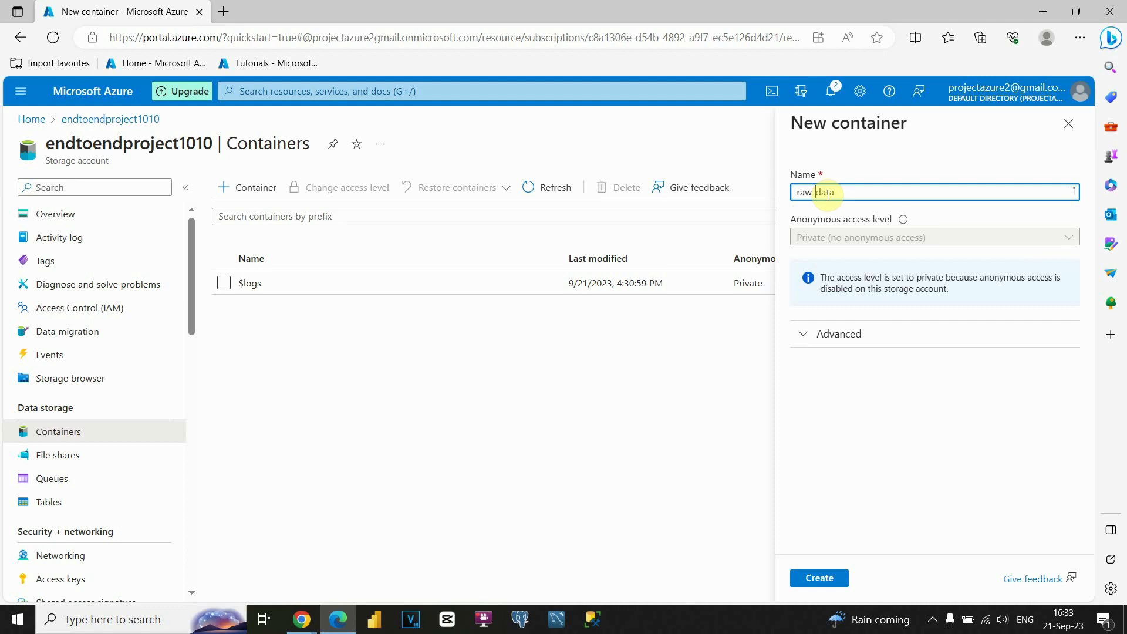
left_click(881, 382)
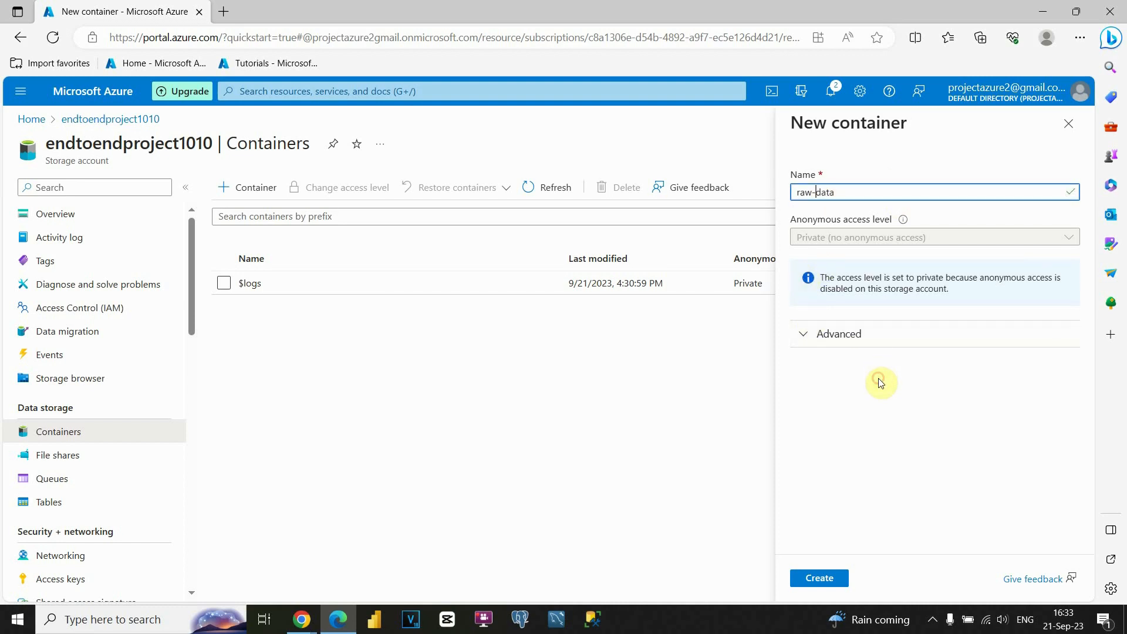
left_click(818, 579)
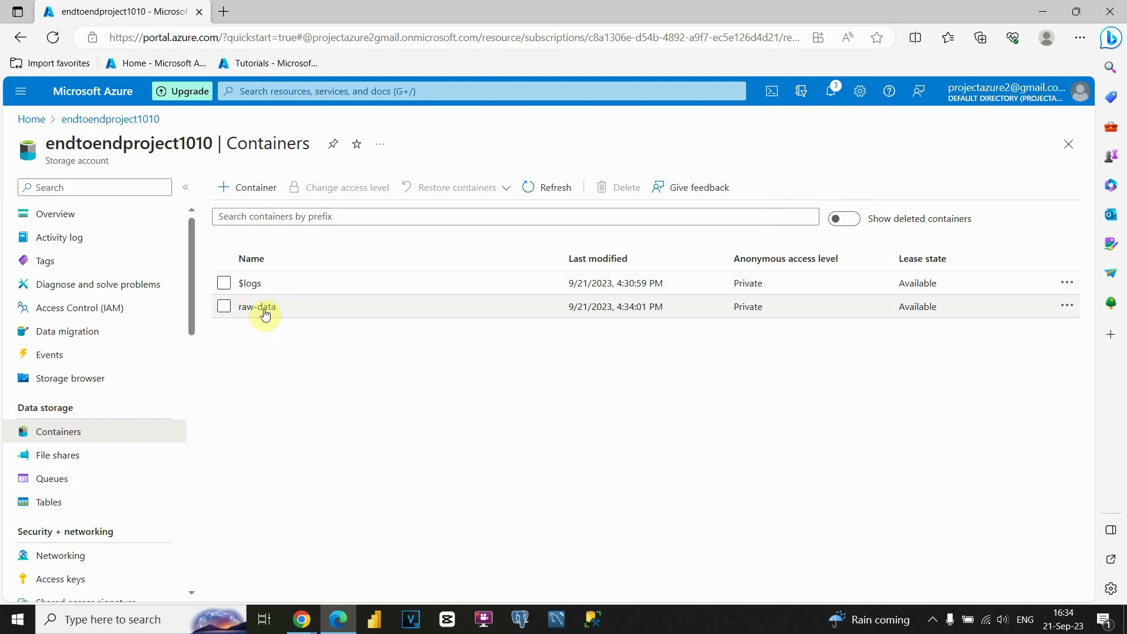
- Create a second container named transformed-date in the storage account, keeping the private access level
left_click(252, 189)
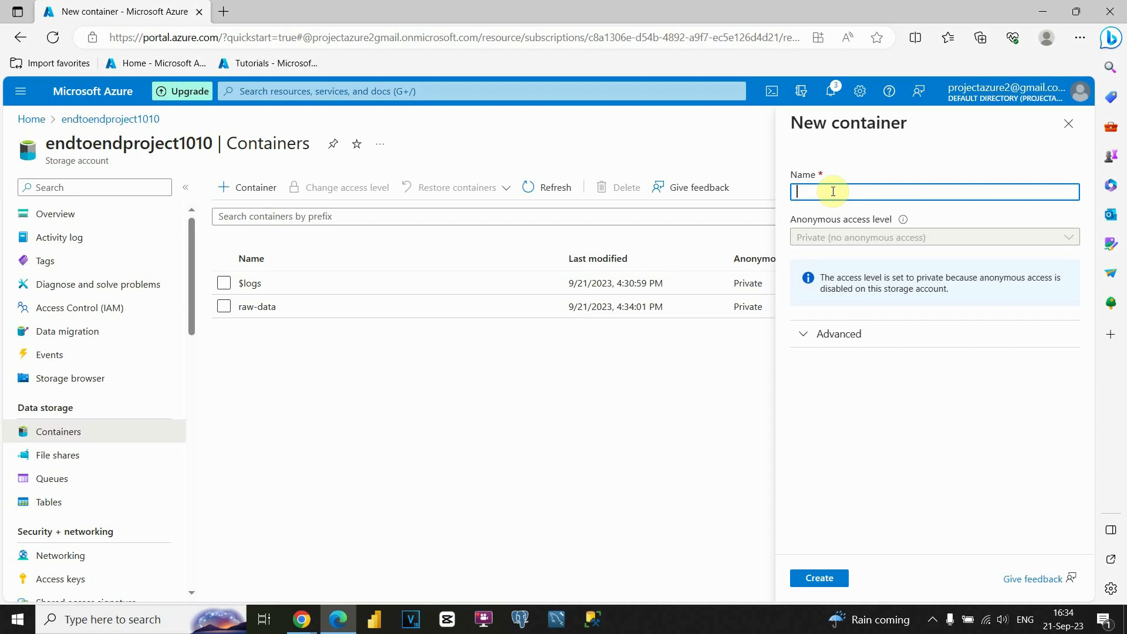
type("transf")
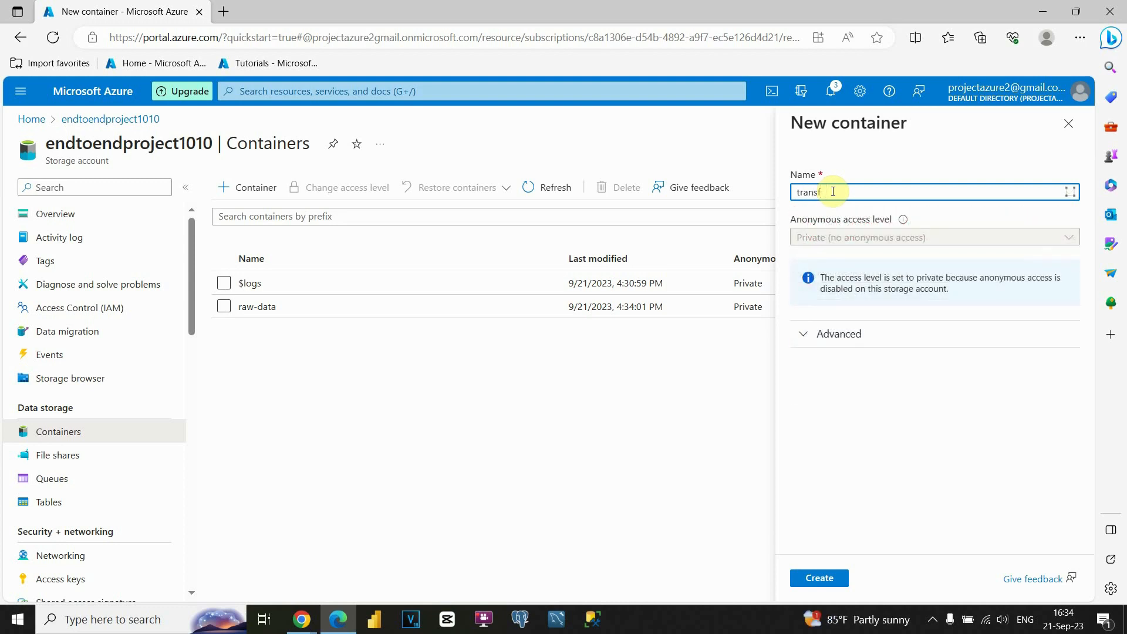
type("ormed-date")
left_click(831, 580)
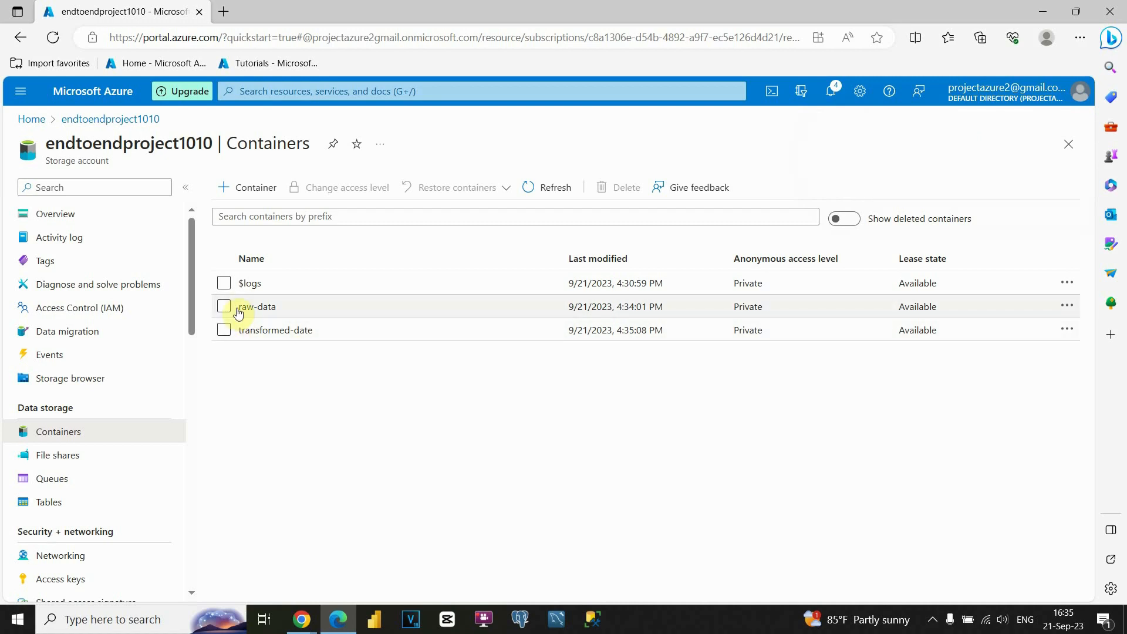
- Return to the portal's home page and look over the recent resources and the details of endtoendproject1010
left_click(32, 120)
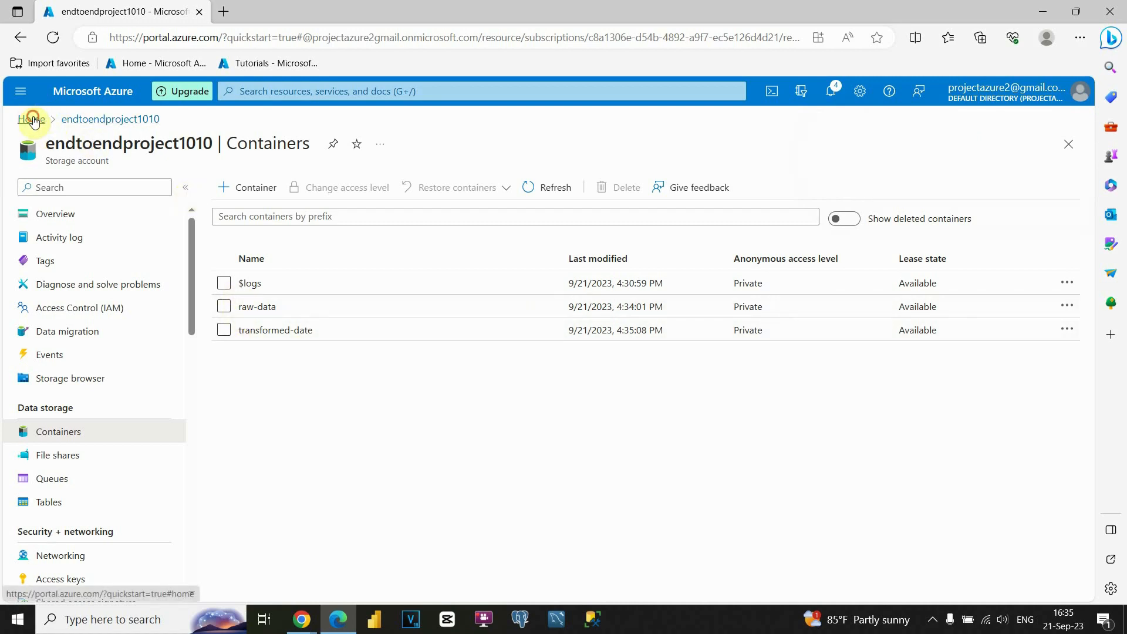
scroll(289, 285, "up", 2)
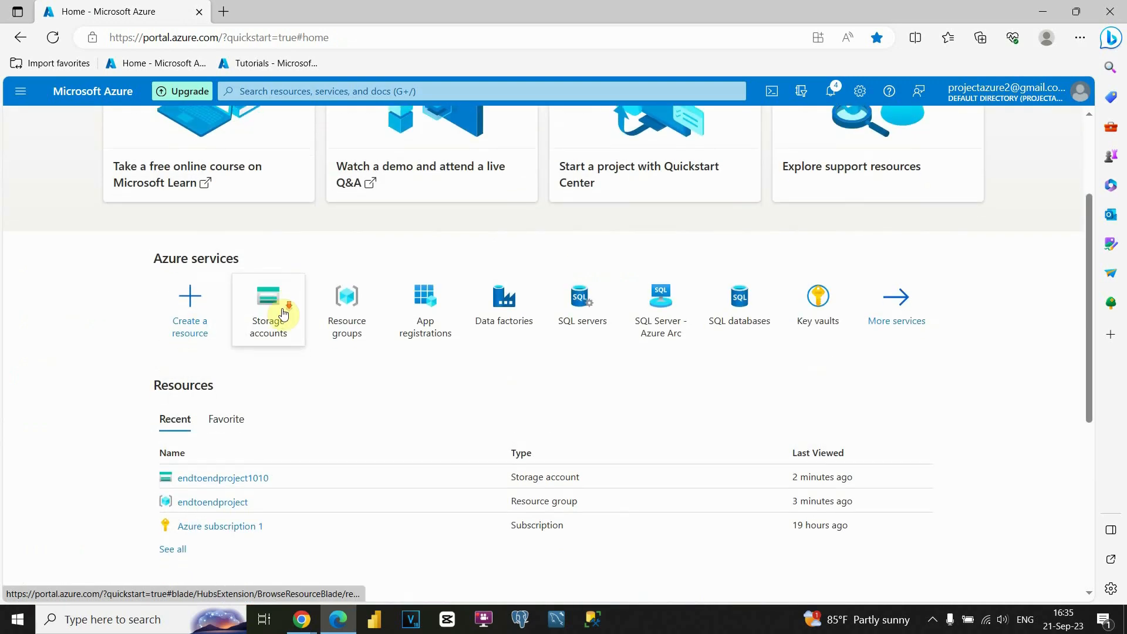
scroll(284, 313, "down", 1)
mouse_move(231, 418)
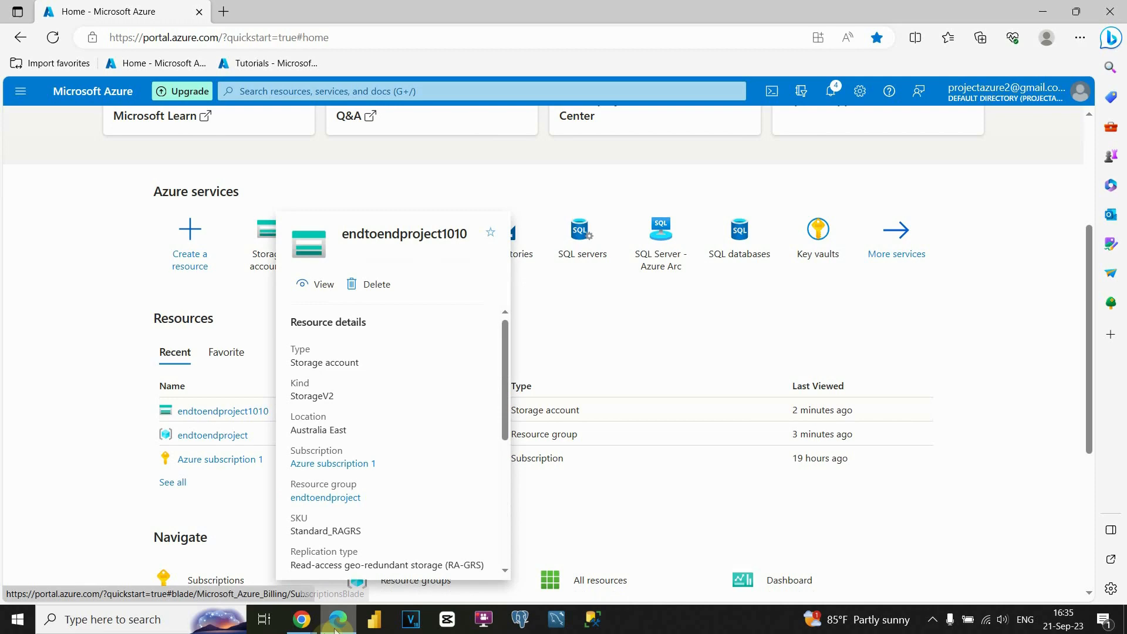
- Switch to the DATA ENGINEERING AZURE presentation in Google Slides and start the slideshow from the Project Plan slide
mouse_move(309, 615)
left_click(342, 569)
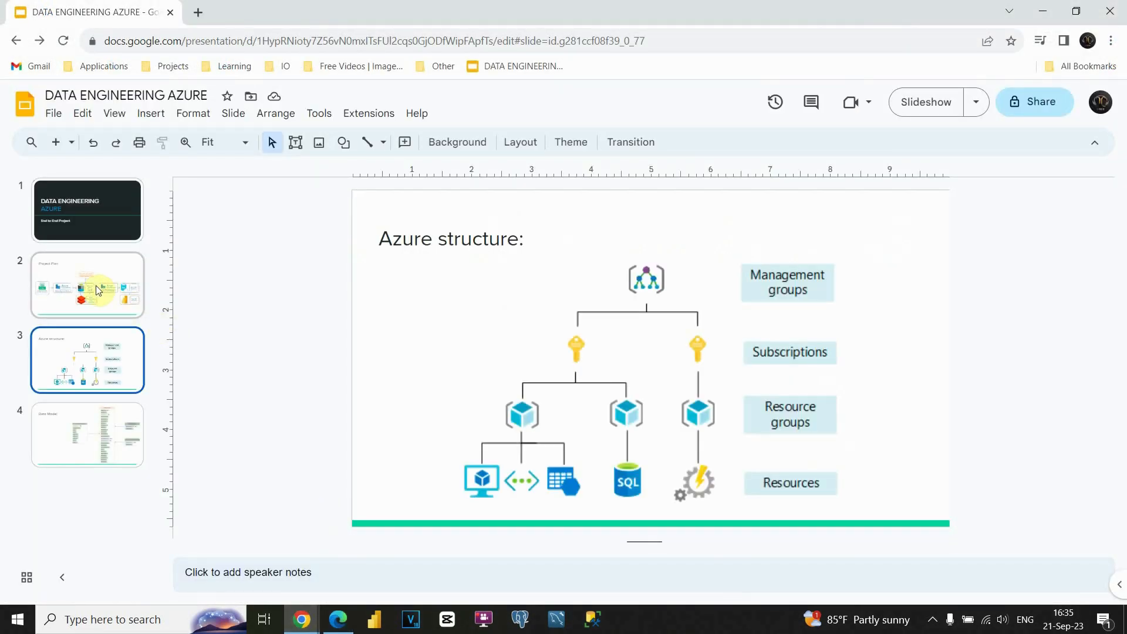
left_click(97, 291)
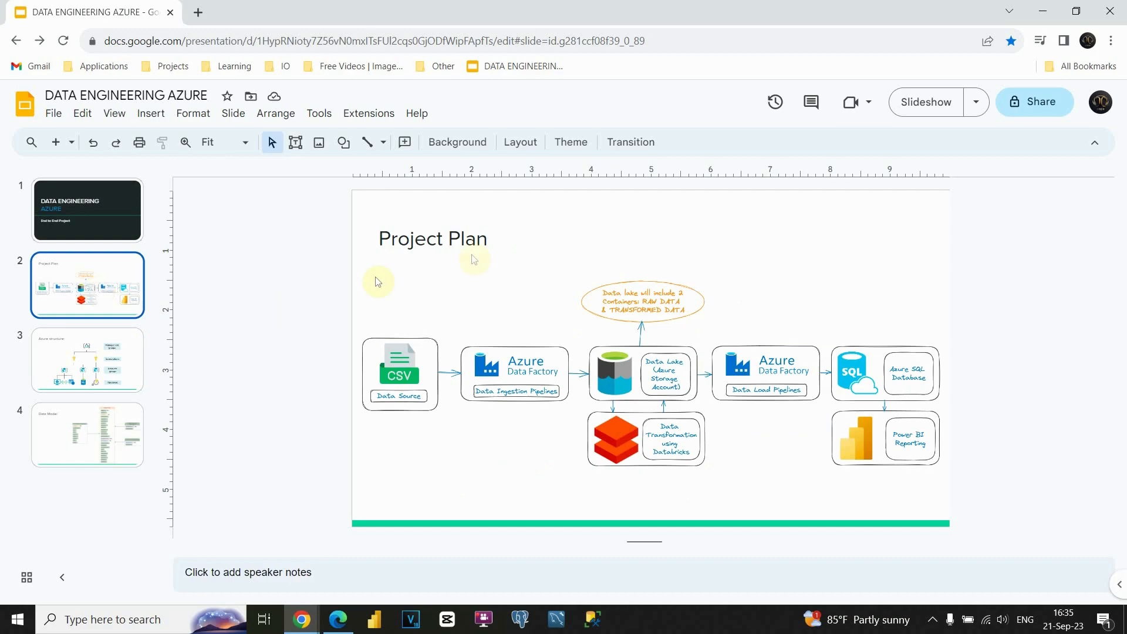
left_click(927, 101)
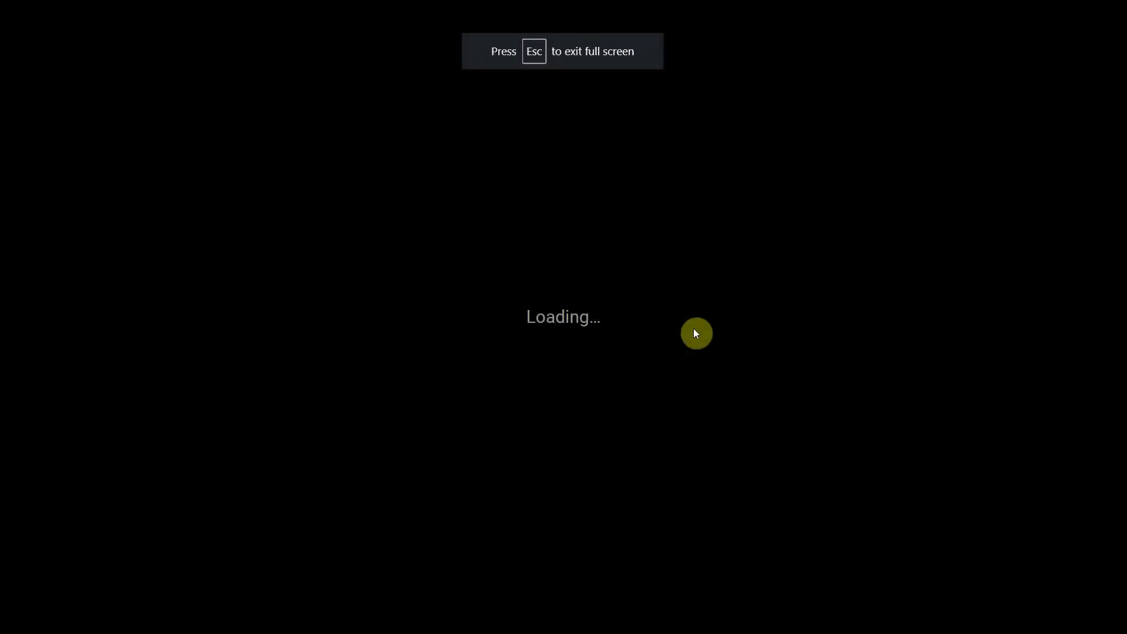